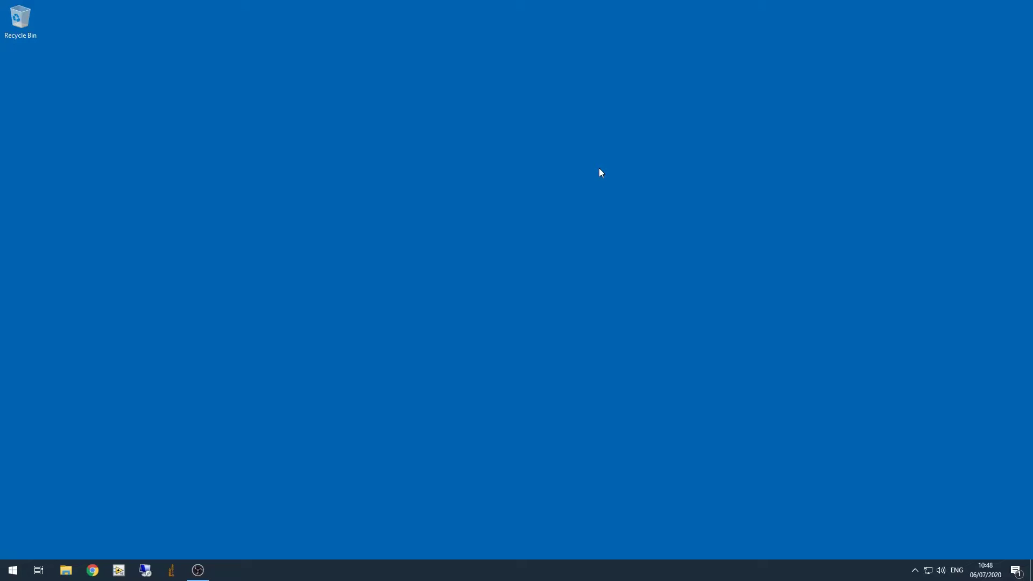
# Launch PIMikroMove by searching 'pim' in the Start menu
pyautogui.press('super')
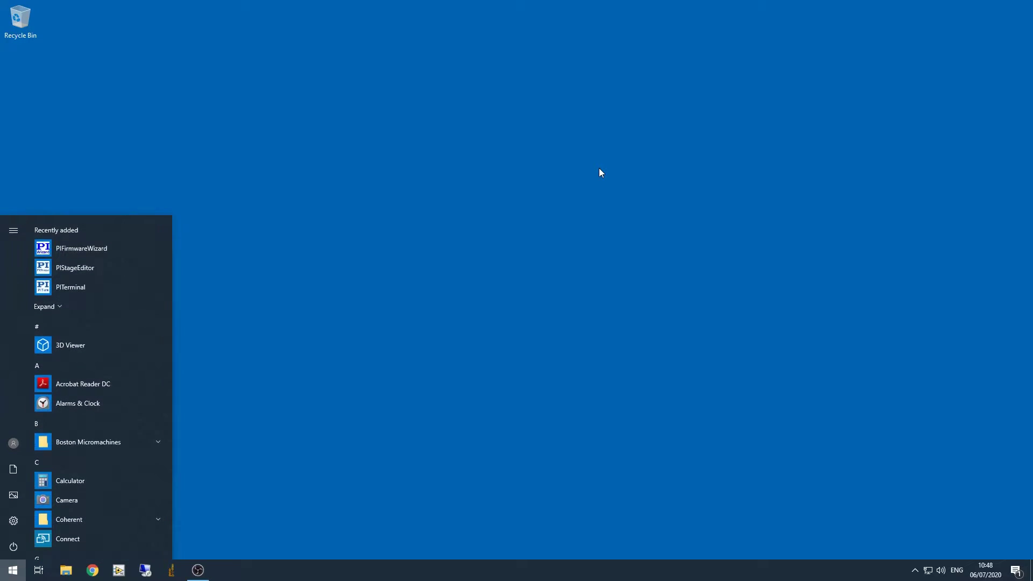
pyautogui.write('pim')
pyautogui.press('Return')
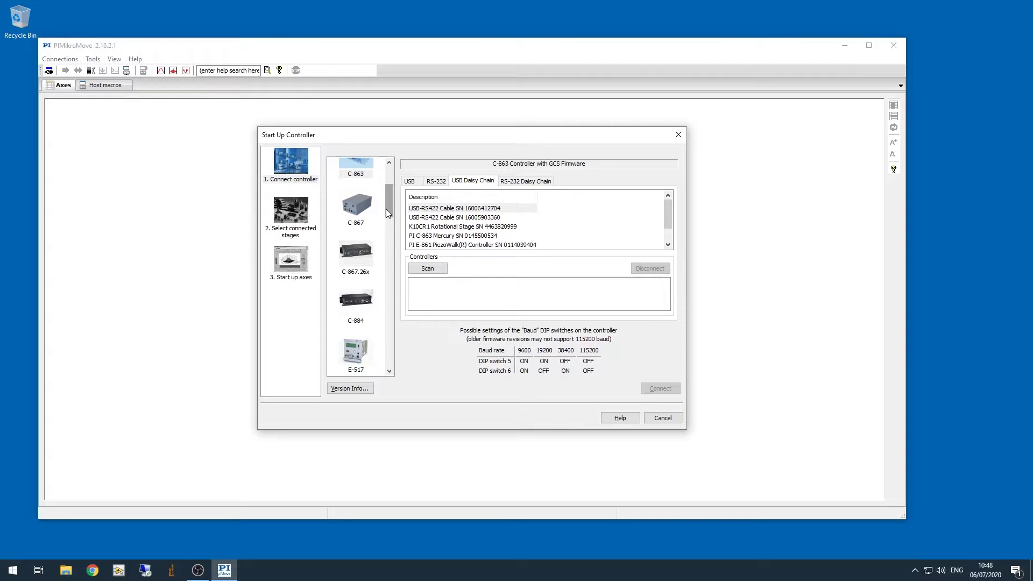
# Connect to the C-867.26x controller through its attached USB device
pyautogui.click(356, 256)
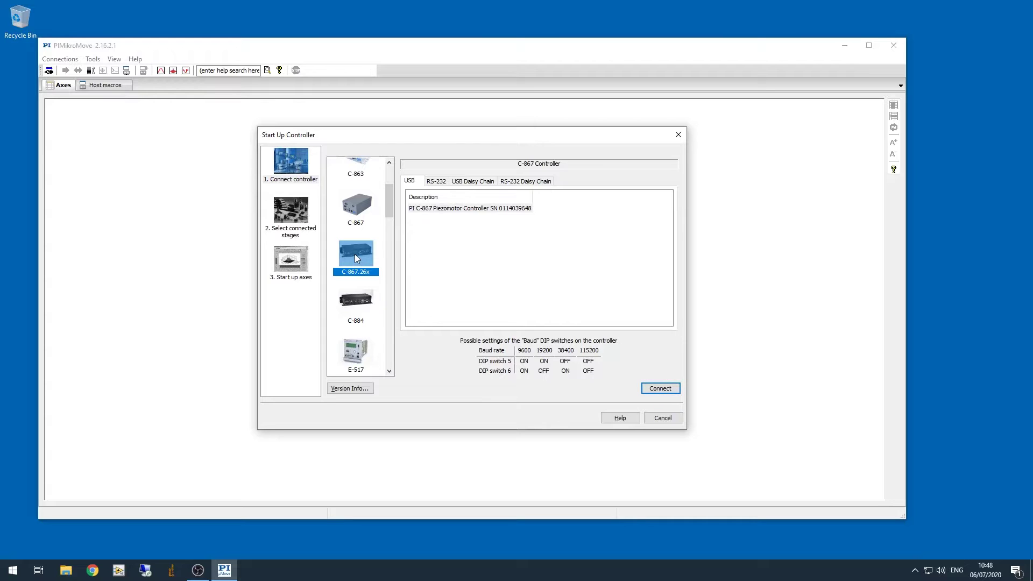
pyautogui.click(479, 210)
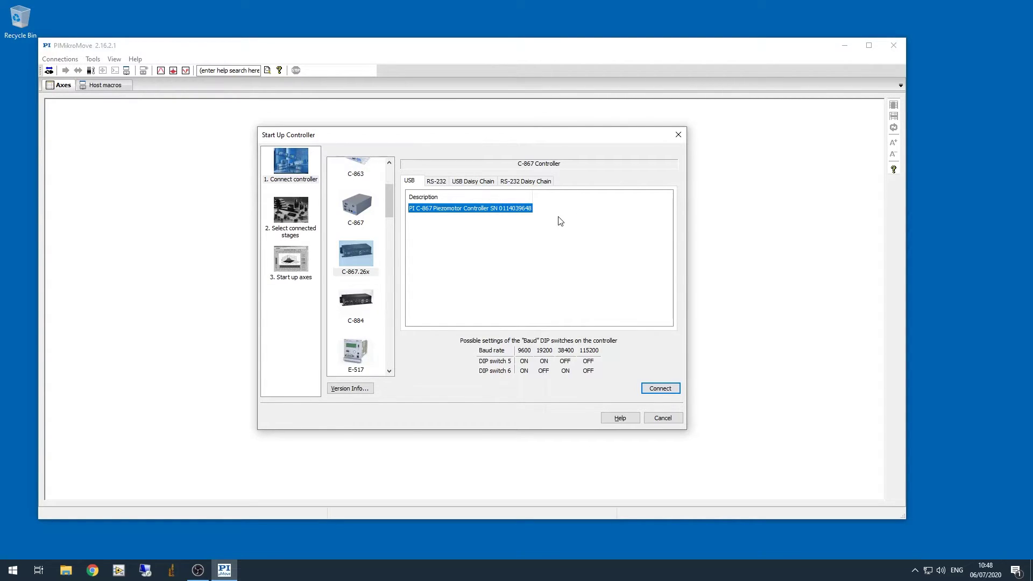
pyautogui.click(665, 393)
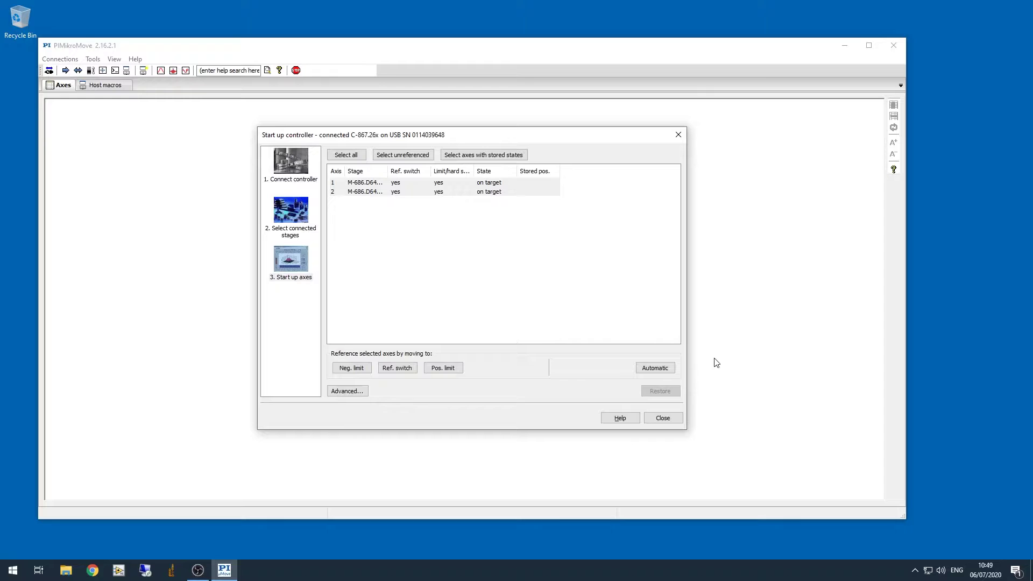
# Automatically reference axes 1 and 2 together and acknowledge the success message
pyautogui.click(455, 192)
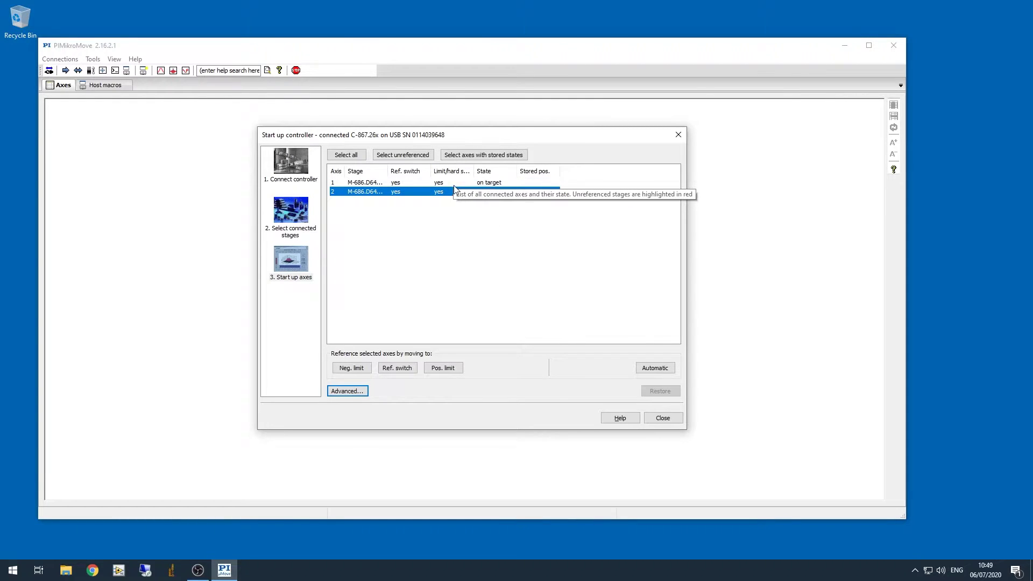
pyautogui.click(455, 186)
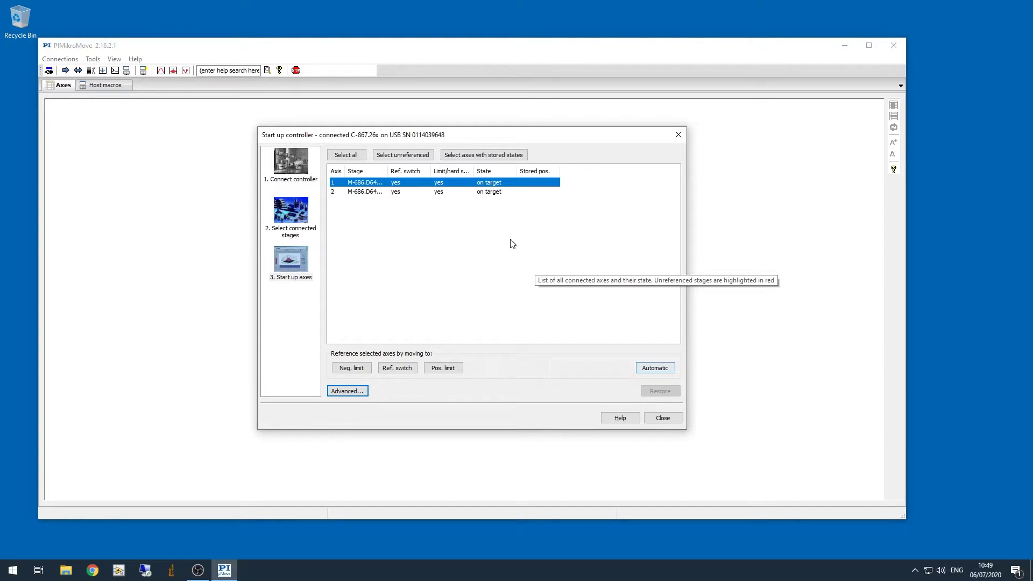
pyautogui.click(649, 372)
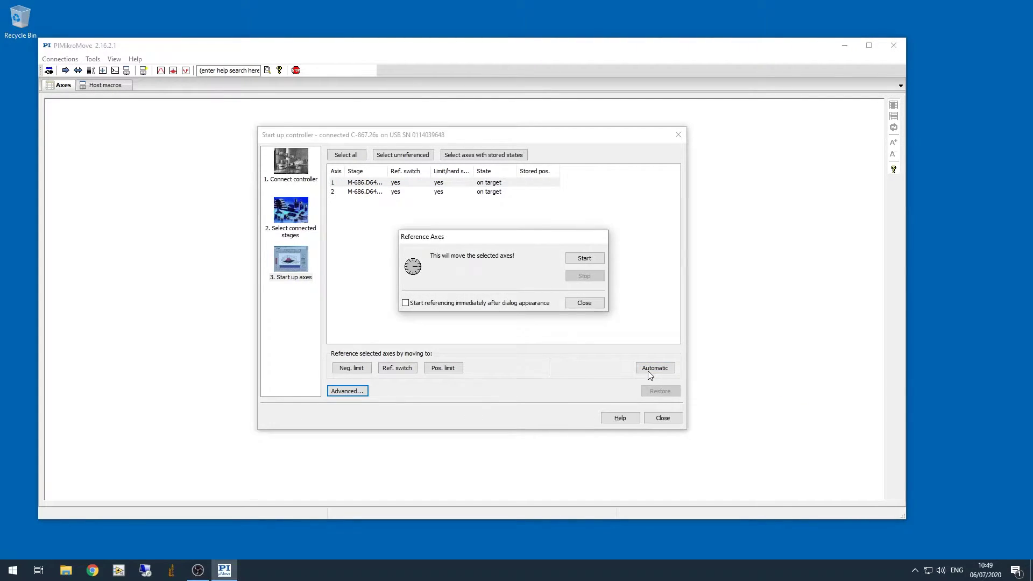
pyautogui.click(587, 258)
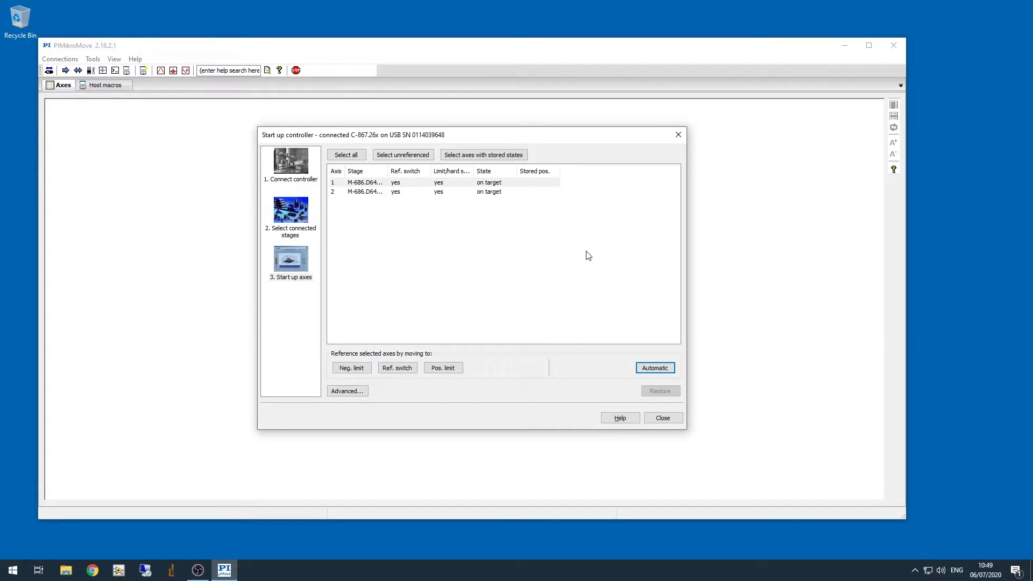
pyautogui.click(555, 296)
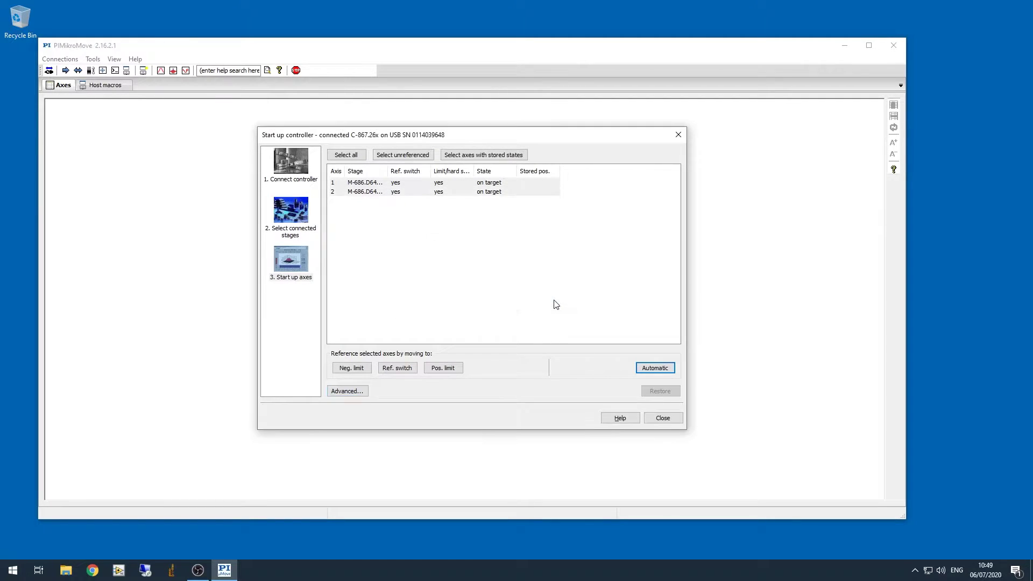
# Reference axis 2 again on its own and dismiss the confirmation
pyautogui.click(476, 192)
pyautogui.click(644, 369)
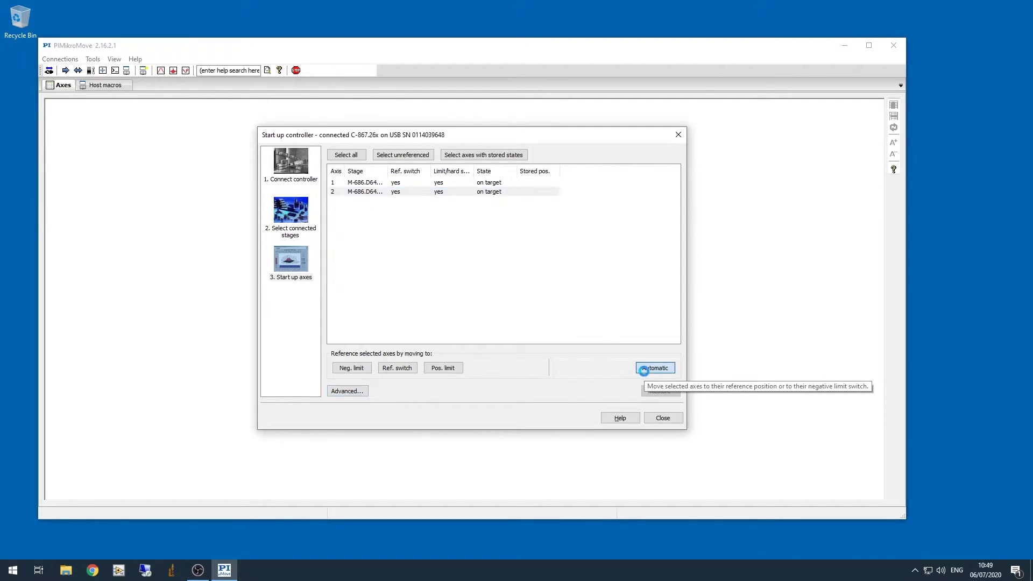
pyautogui.click(579, 258)
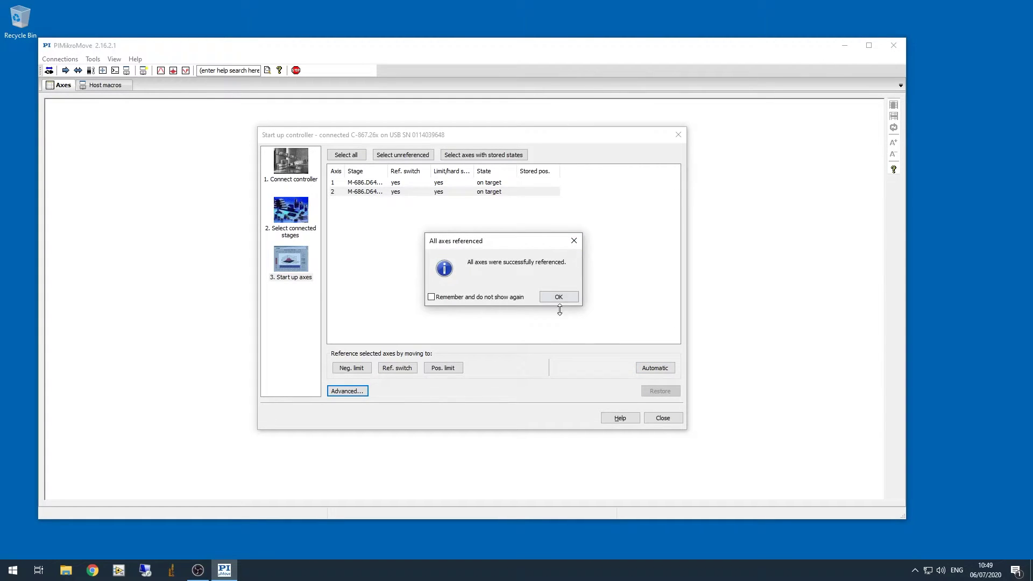
pyautogui.click(559, 298)
# Close the start-up wizard, both floating axis windows and the Move multiple axes panel
pyautogui.click(664, 419)
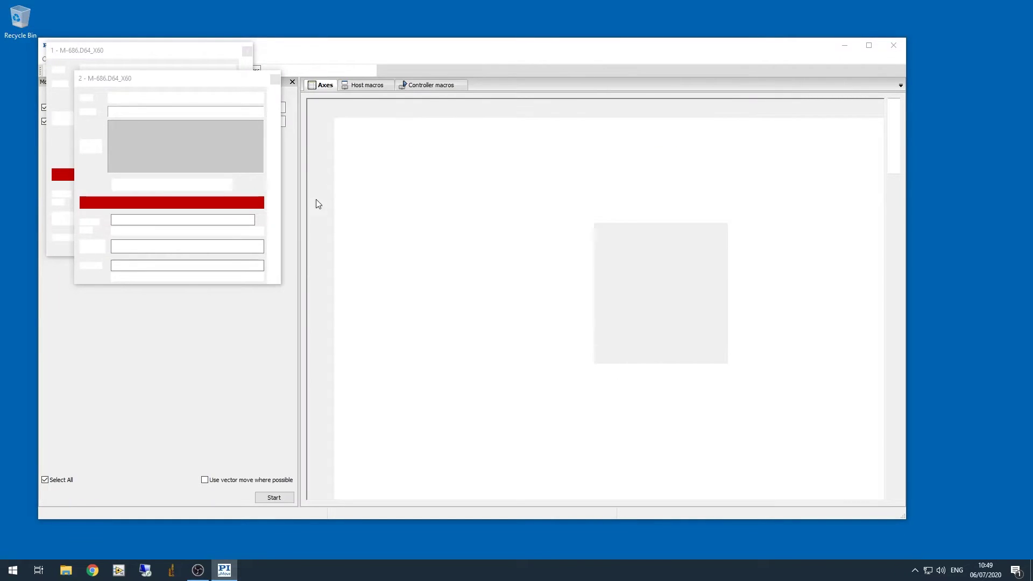
pyautogui.click(274, 80)
pyautogui.click(254, 51)
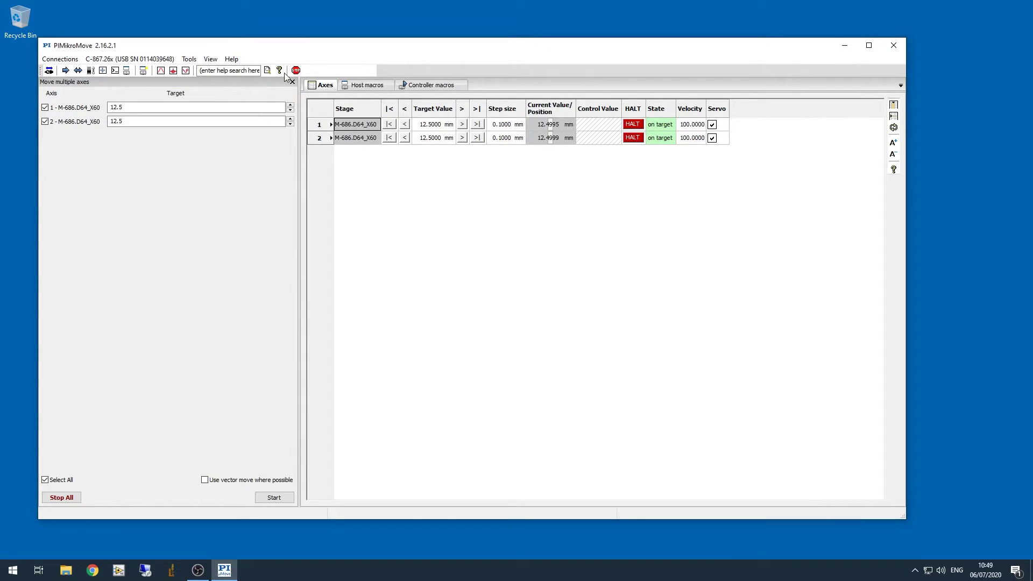
pyautogui.click(292, 82)
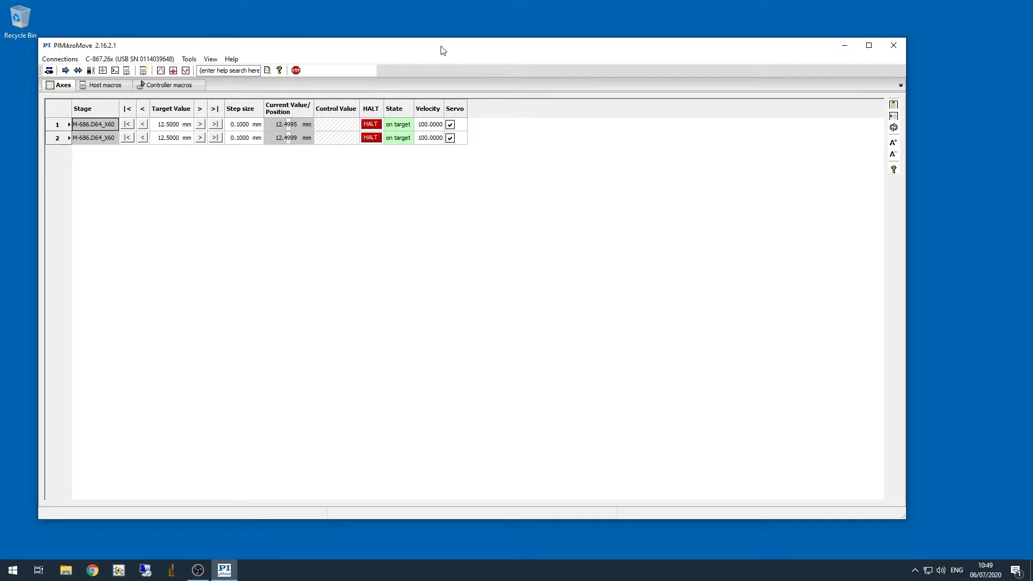
pyautogui.moveTo(442, 50); pyautogui.dragTo(462, 51)
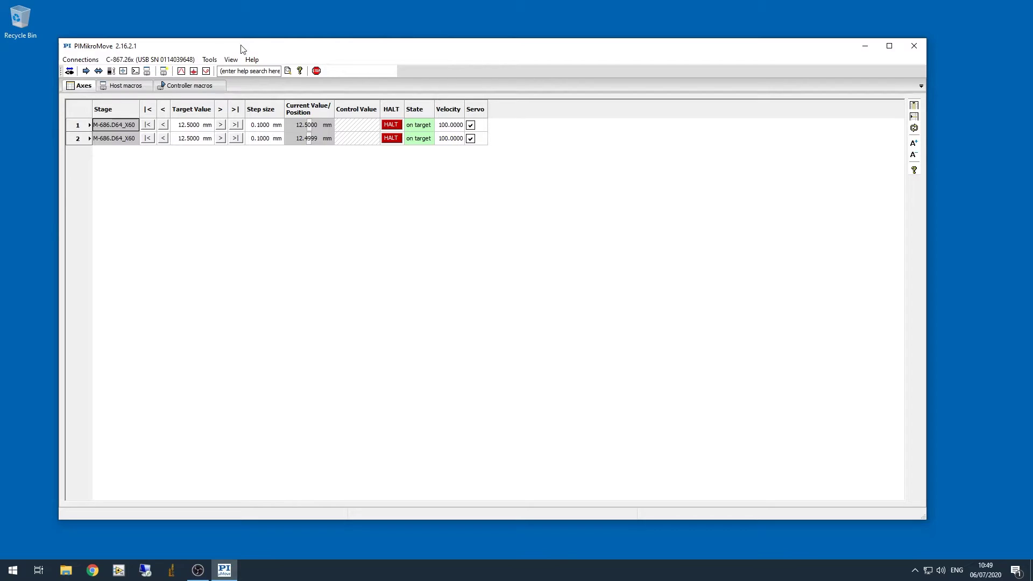
# Add a new USB connection to the E-621 piezo controller
pyautogui.click(83, 61)
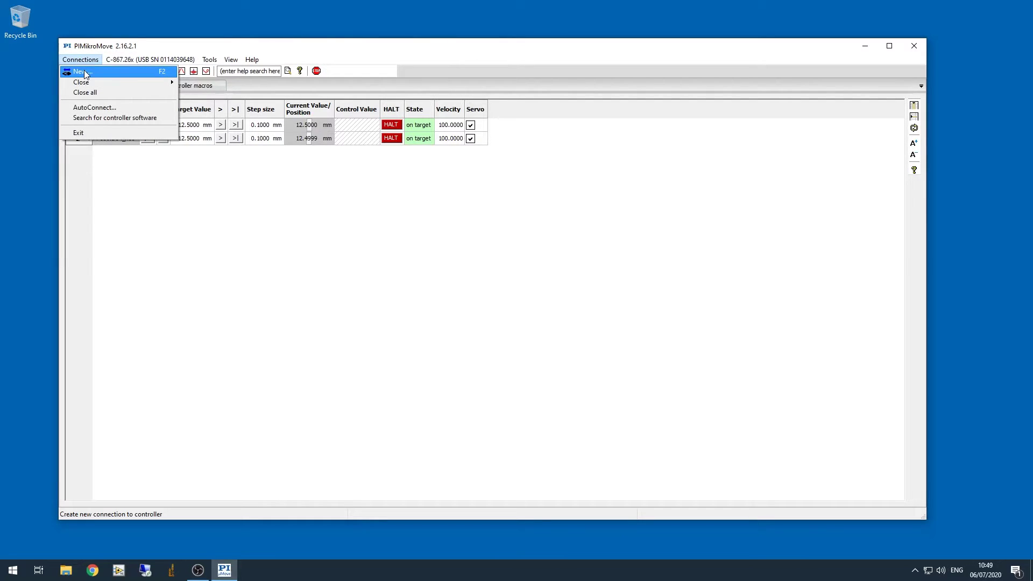
pyautogui.click(85, 74)
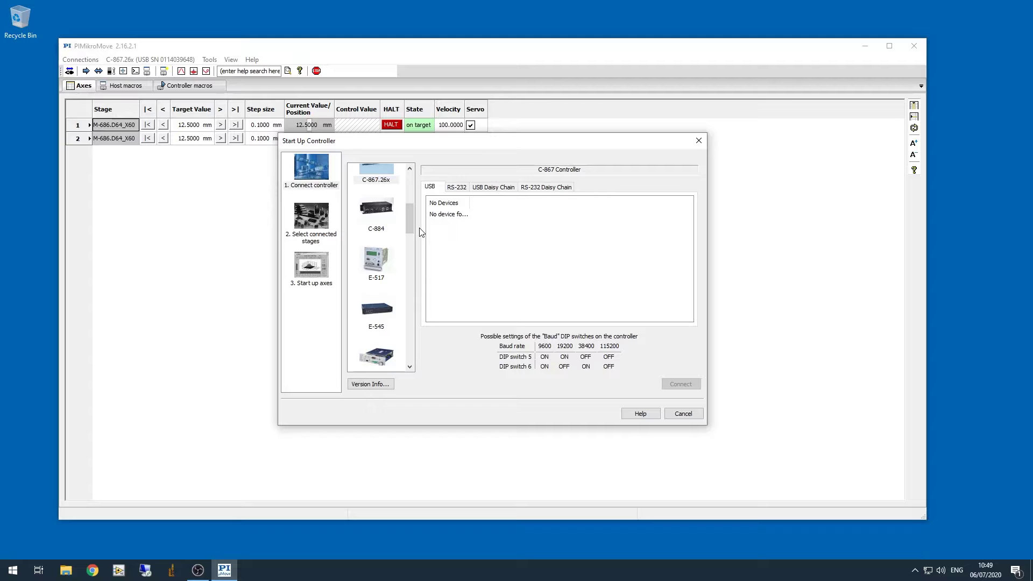
pyautogui.scroll(-2, 409, 225)
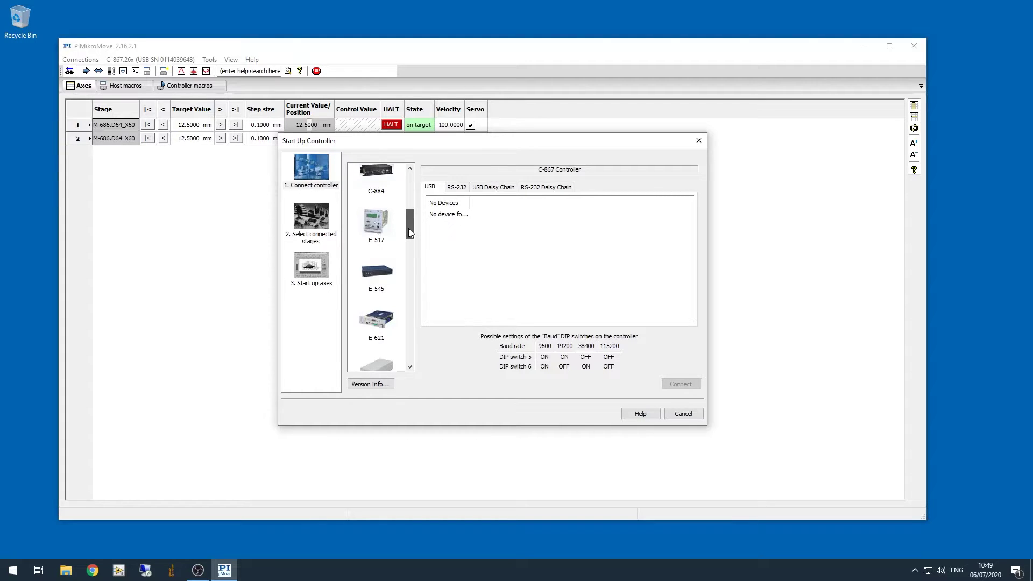
pyautogui.click(379, 312)
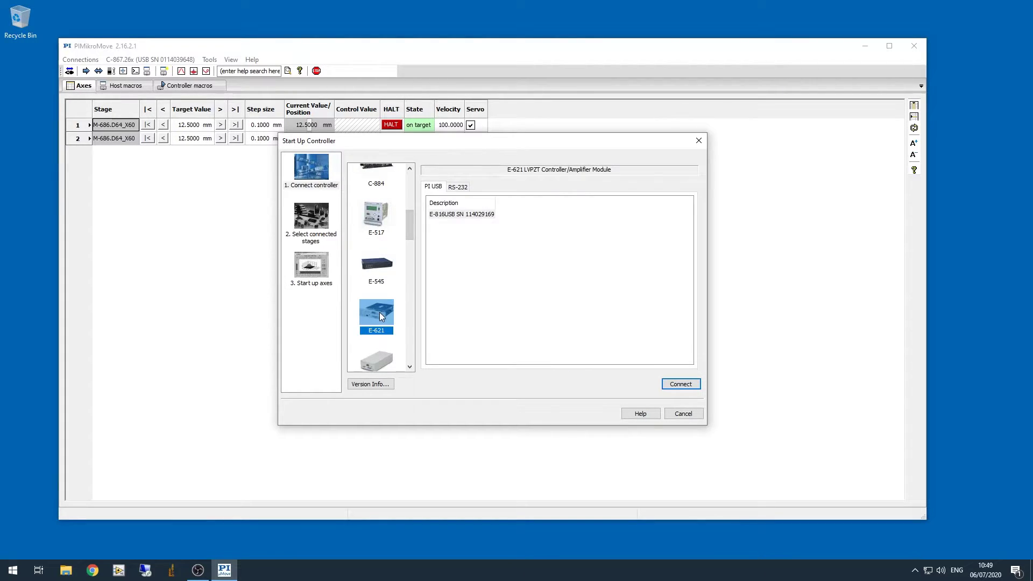
pyautogui.click(681, 384)
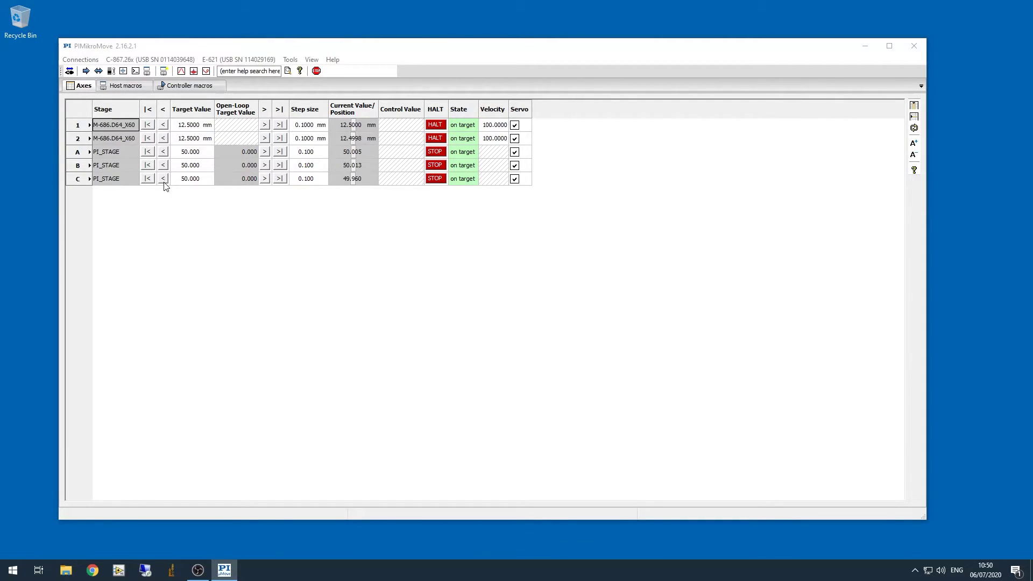
# Switch servo off for axes C, B, A, 2 and 1
pyautogui.click(514, 179)
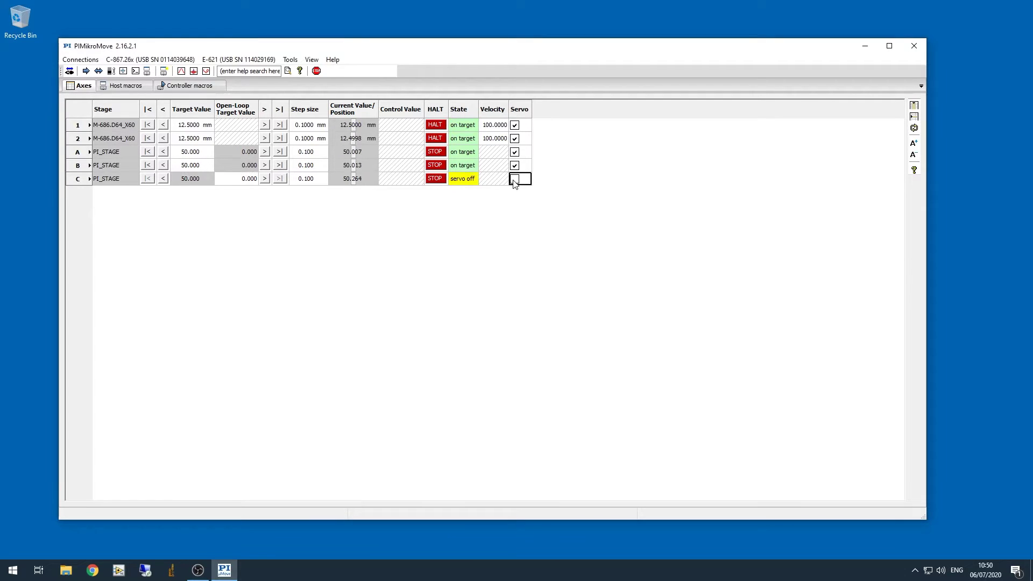
pyautogui.click(515, 165)
pyautogui.click(515, 151)
pyautogui.click(514, 138)
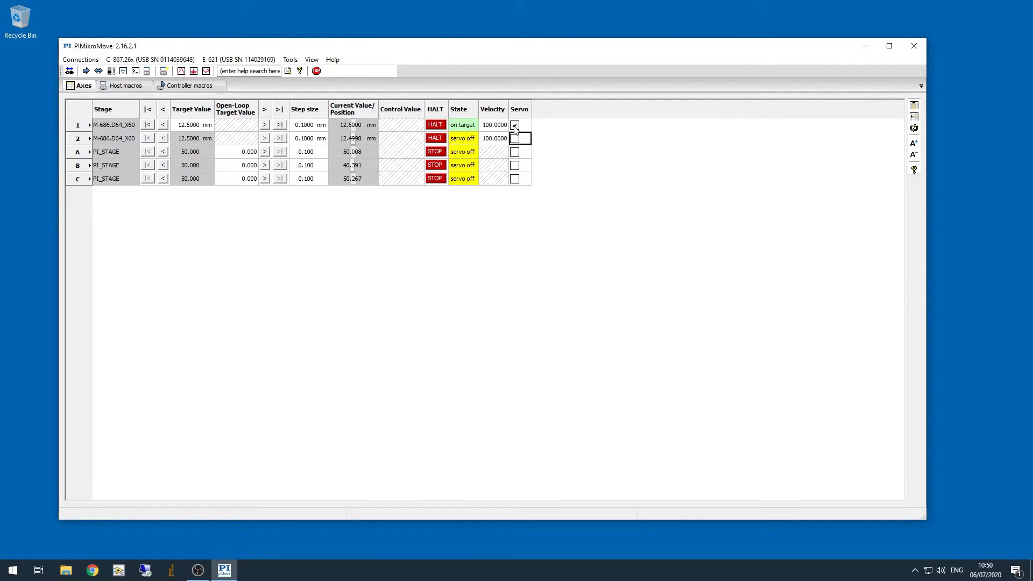
pyautogui.click(514, 124)
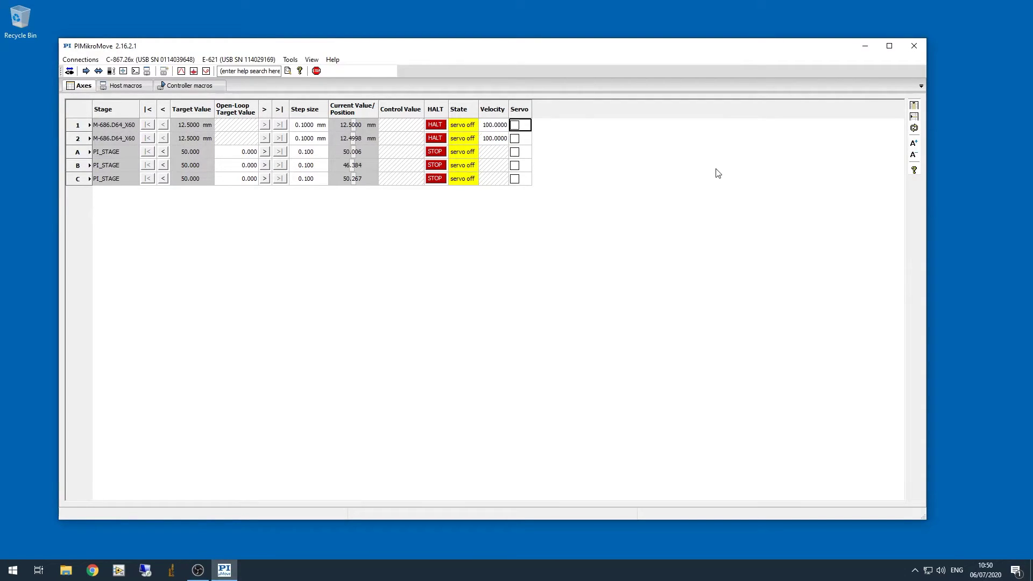
# Switch servo back on for axes 1, 2, A, B and C
pyautogui.click(514, 125)
pyautogui.click(514, 138)
pyautogui.click(514, 152)
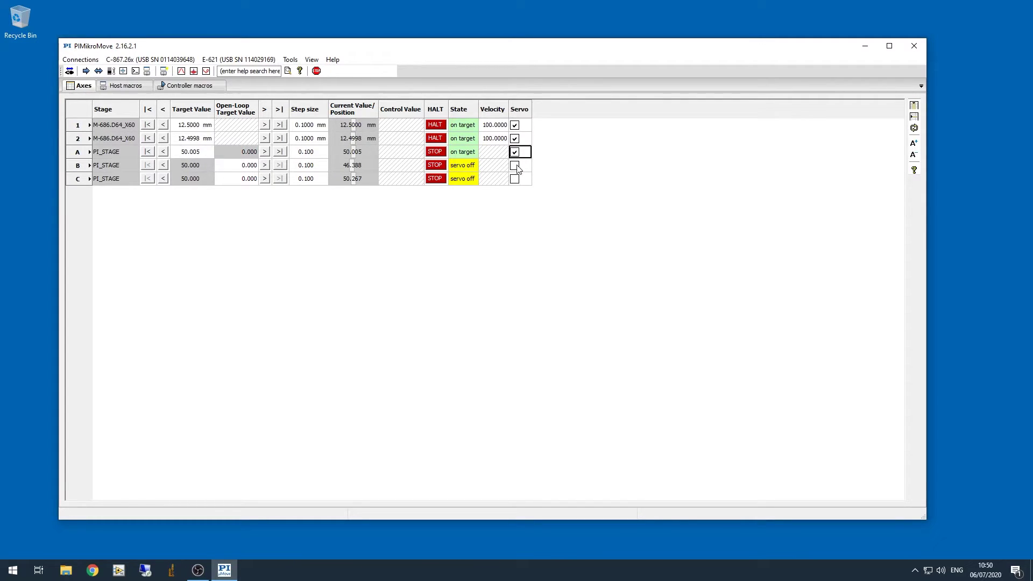
pyautogui.click(514, 165)
pyautogui.click(514, 180)
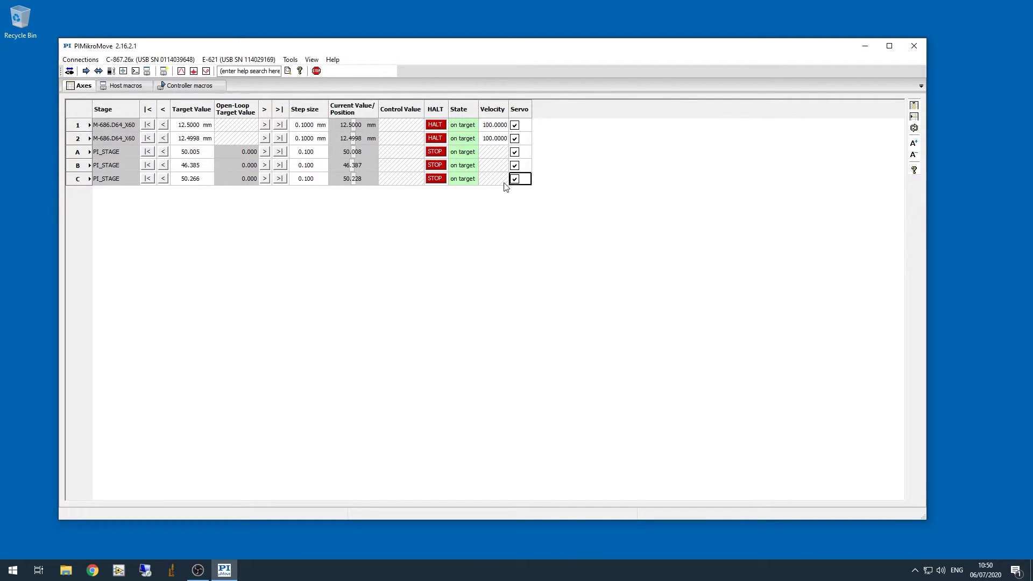
# Start a new controller connection and scroll the controller list down toward E-861
pyautogui.click(80, 59)
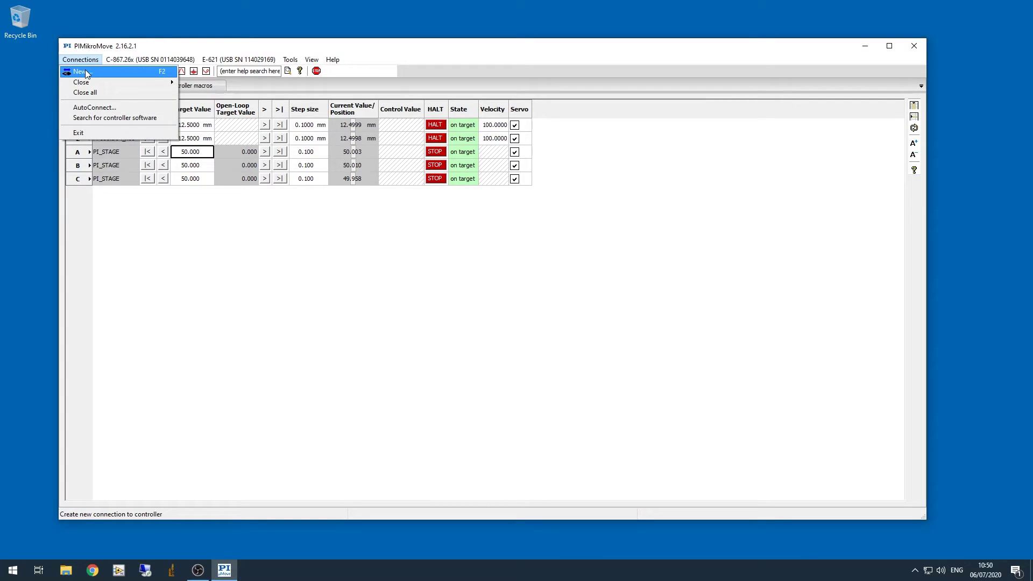
pyautogui.click(86, 74)
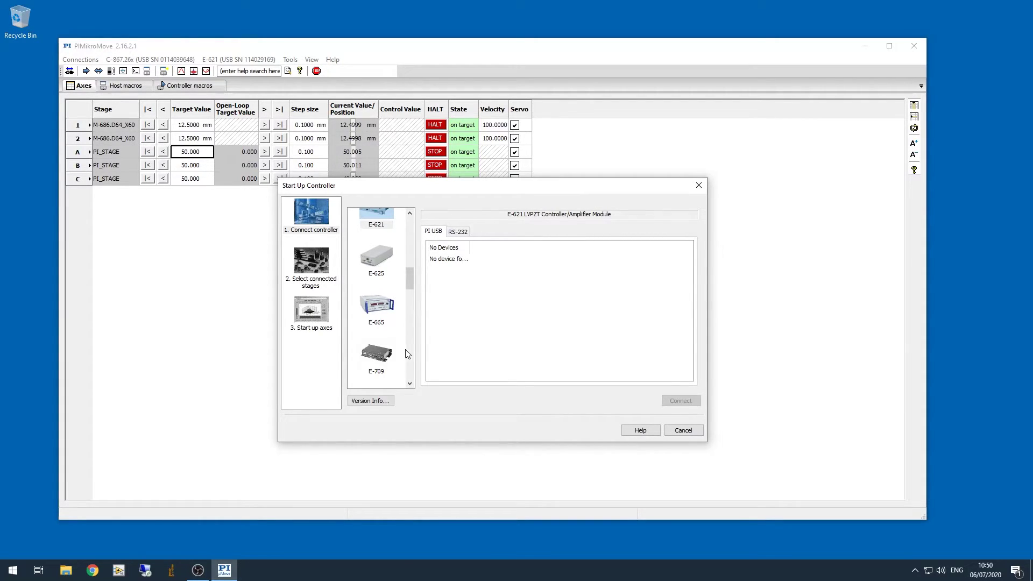
pyautogui.click(411, 383)
pyautogui.click(411, 383)
pyautogui.click(411, 383)
pyautogui.click(411, 383)
pyautogui.click(411, 383)
pyautogui.click(411, 383)
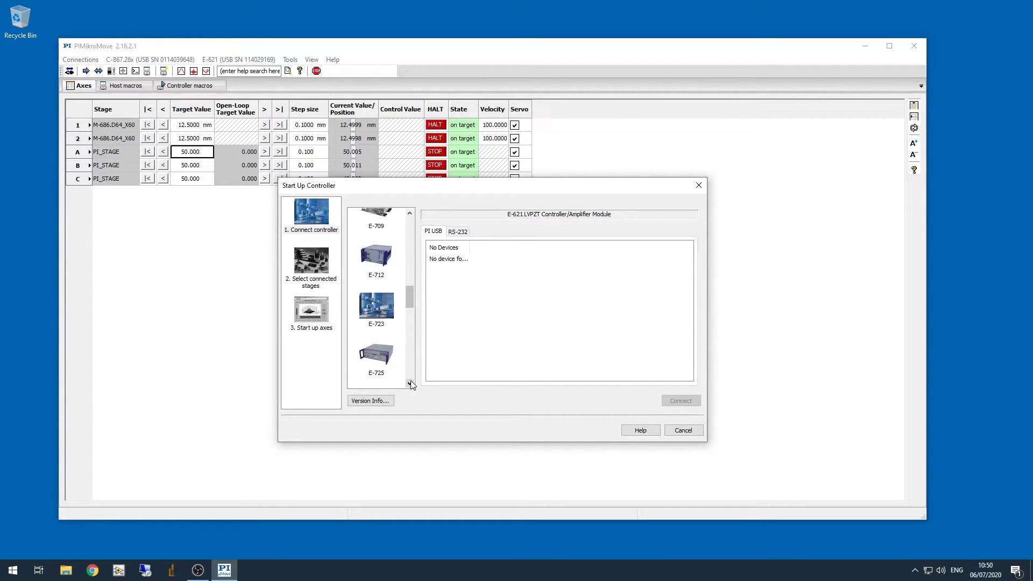
pyautogui.click(411, 383)
pyautogui.click(411, 383)
pyautogui.click(411, 383)
pyautogui.click(411, 383)
pyautogui.click(411, 383)
pyautogui.click(411, 383)
pyautogui.click(411, 383)
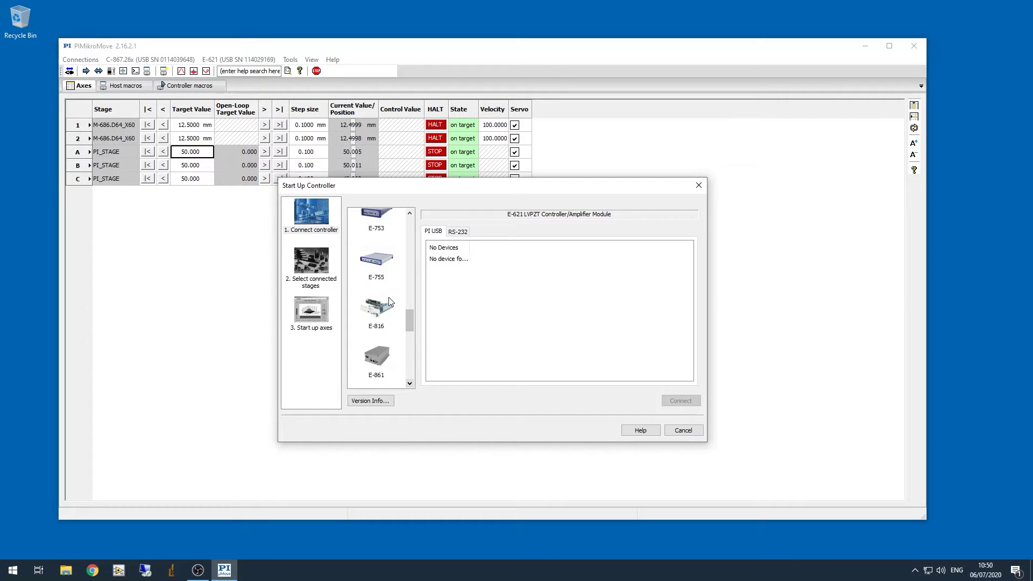
# Select the E-861 controller with its USB device and connect
pyautogui.click(384, 367)
pyautogui.click(464, 260)
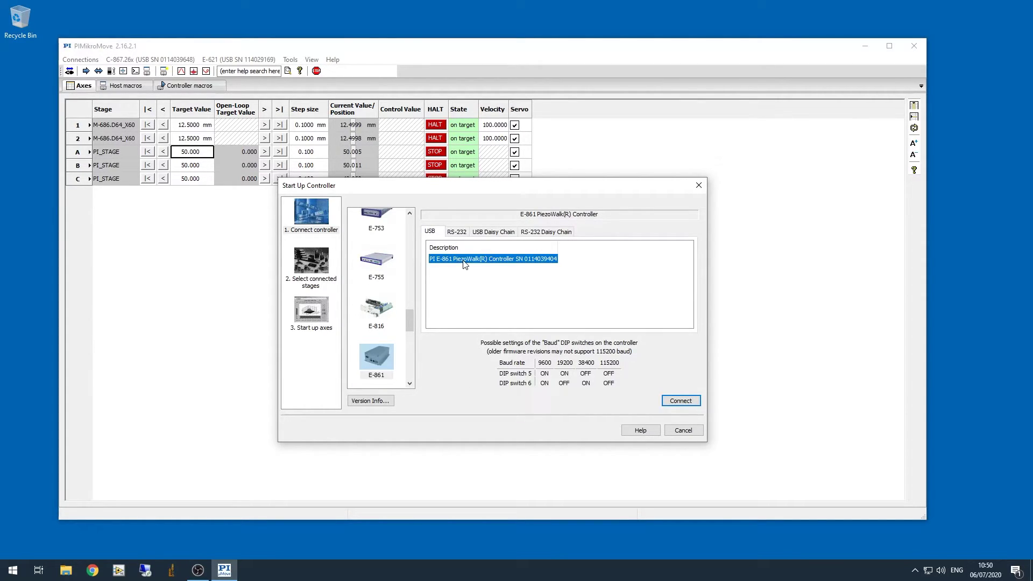
pyautogui.click(692, 402)
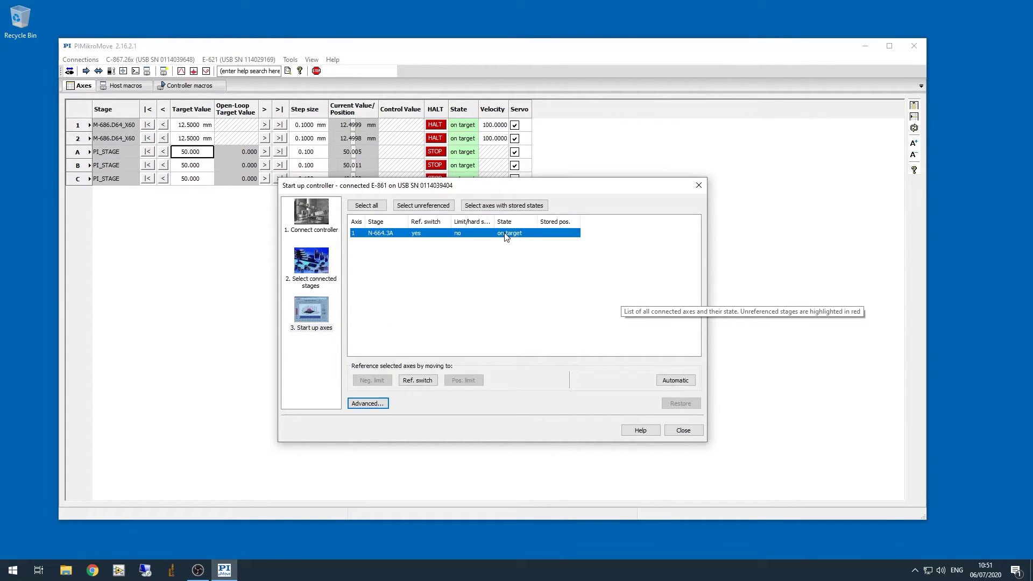
# Run automatic referencing on the E-861's N-664.3A axis
pyautogui.click(665, 381)
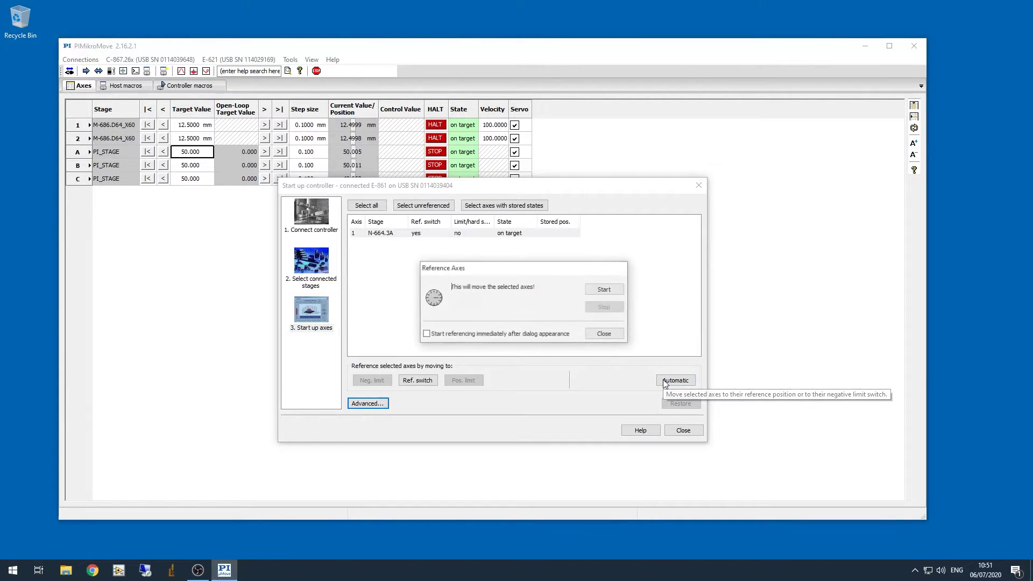
pyautogui.click(595, 292)
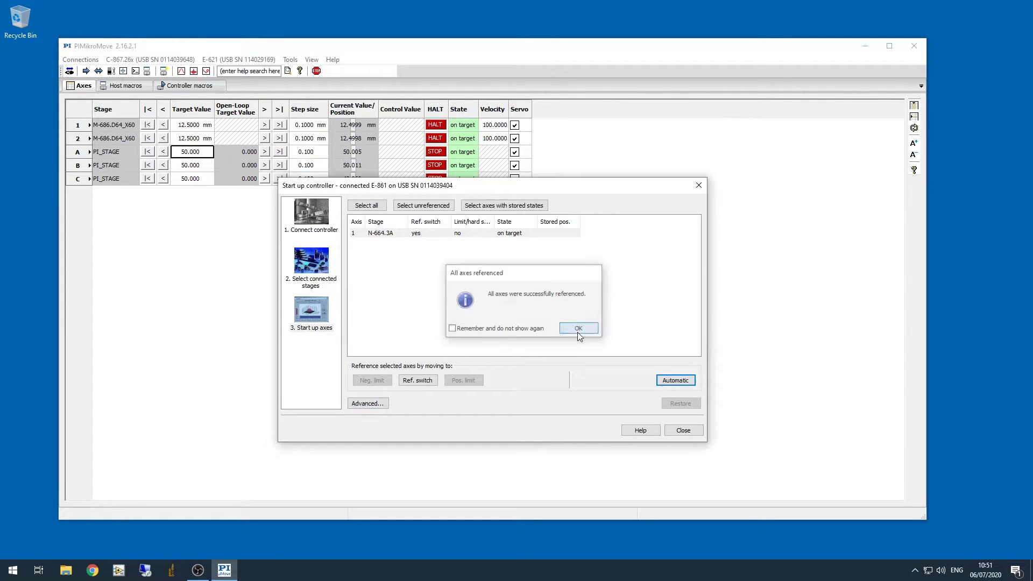
# Finish the E-861 start-up and set the N-664.3A target value to -15
pyautogui.click(578, 330)
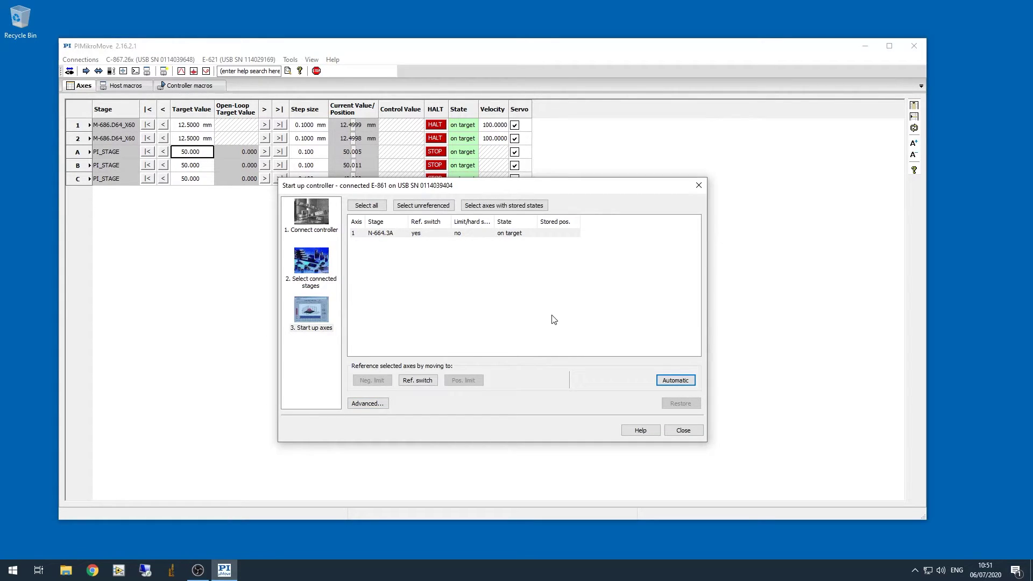
pyautogui.click(682, 431)
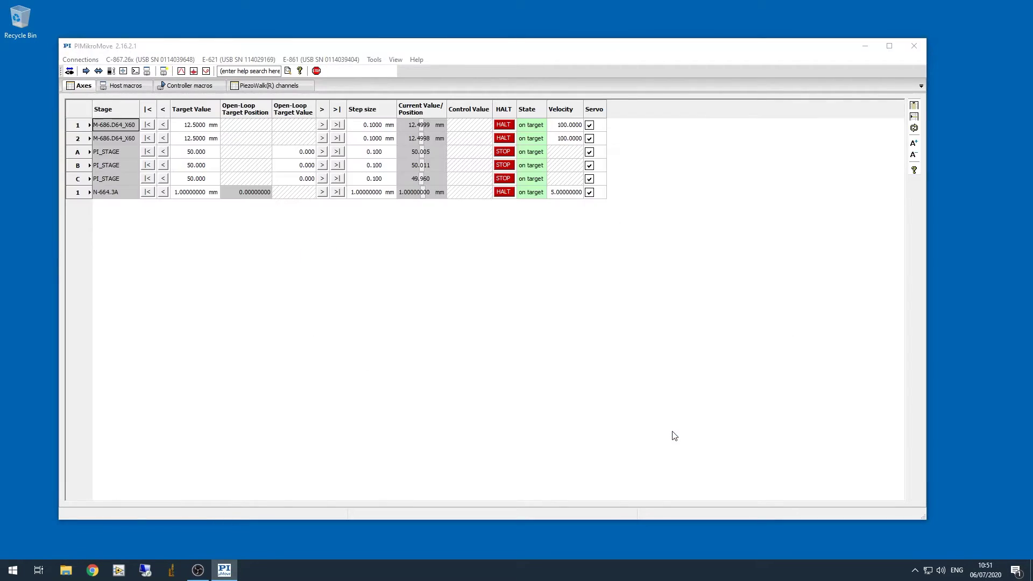
pyautogui.click(186, 194)
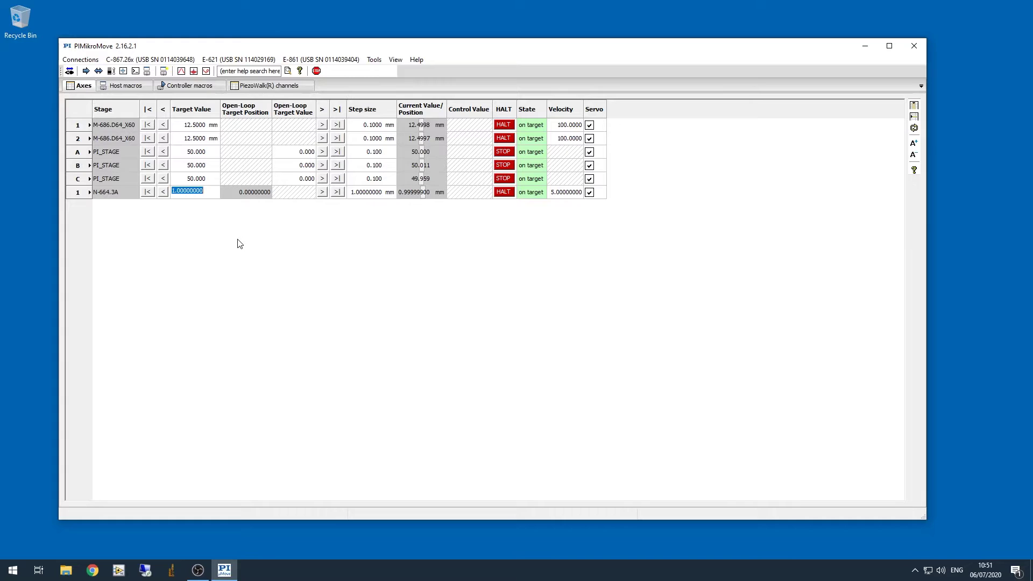
pyautogui.write('-15')
pyautogui.press('Return')
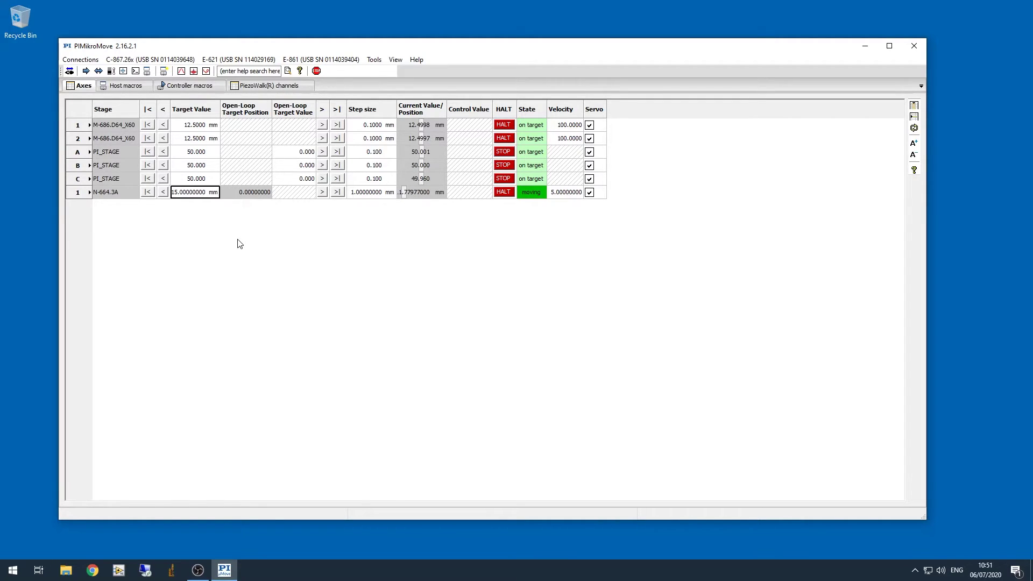
pyautogui.click(80, 60)
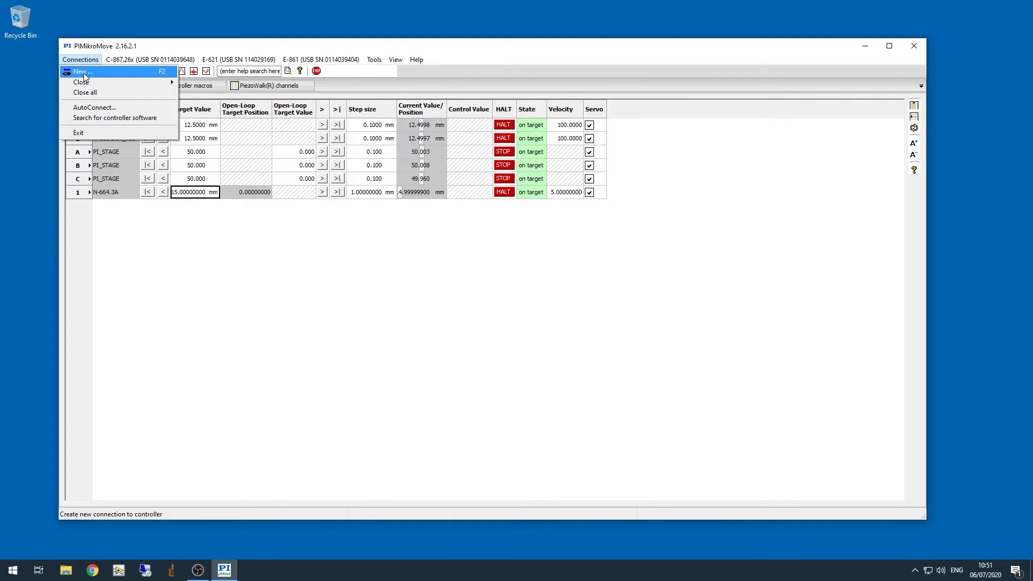
# Choose C-863, use the Mercury device as USB daisy-chain interface, and scan for chained controllers
pyautogui.click(83, 72)
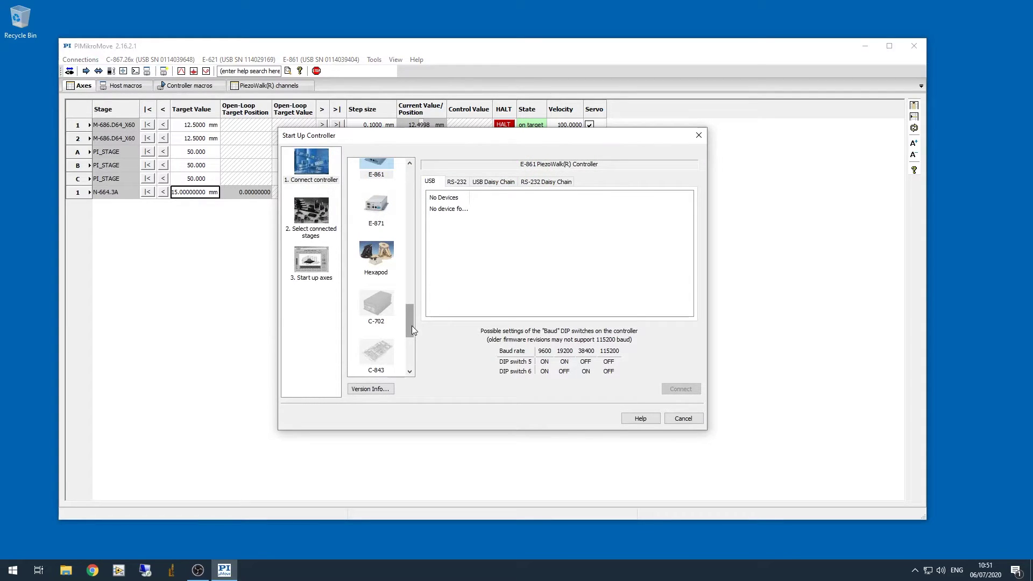
pyautogui.click(410, 164)
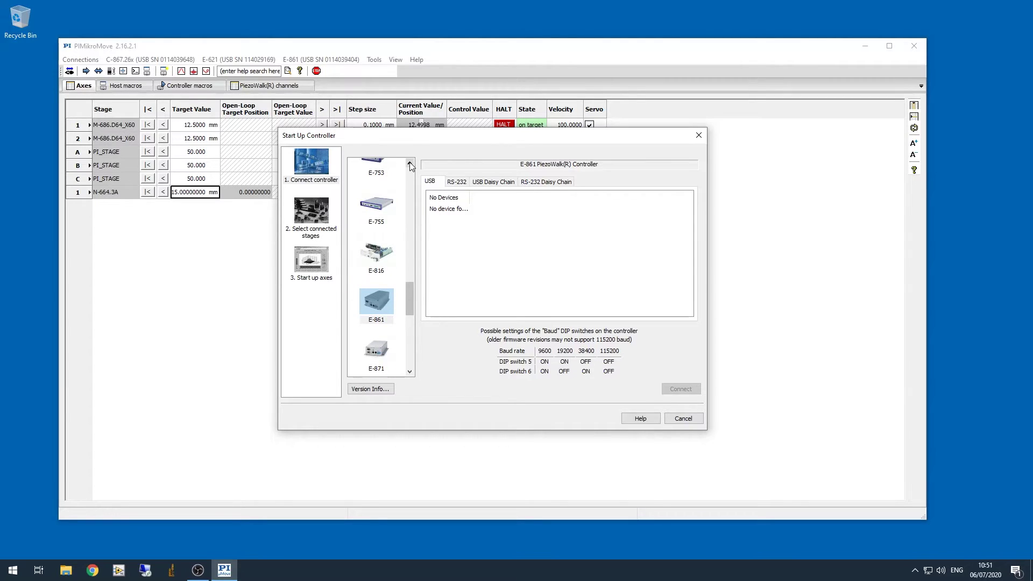
pyautogui.moveTo(409, 164); pyautogui.dragTo(410, 165)
pyautogui.click(382, 172)
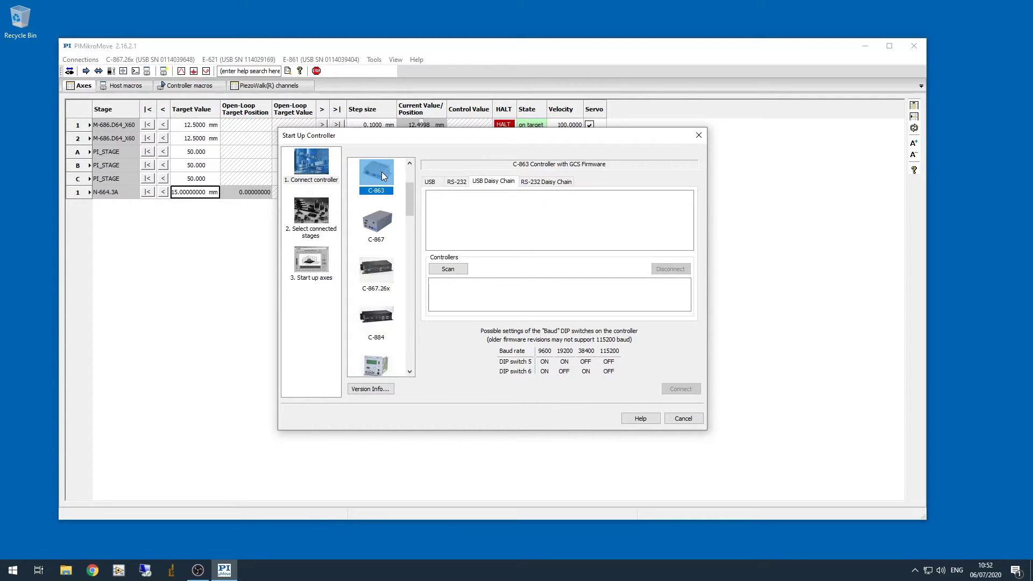
pyautogui.click(431, 182)
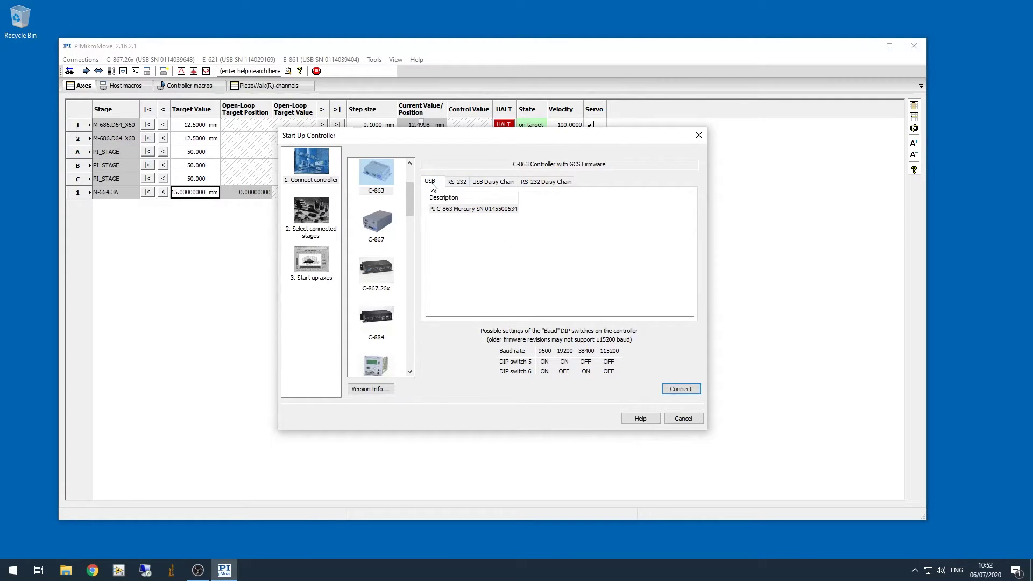
pyautogui.click(445, 209)
pyautogui.click(485, 183)
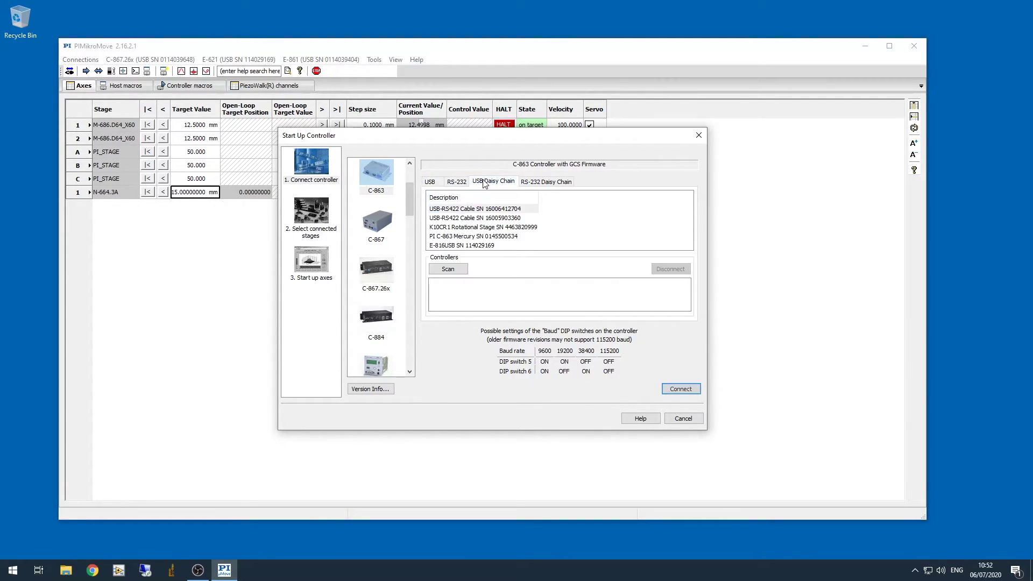
pyautogui.click(448, 238)
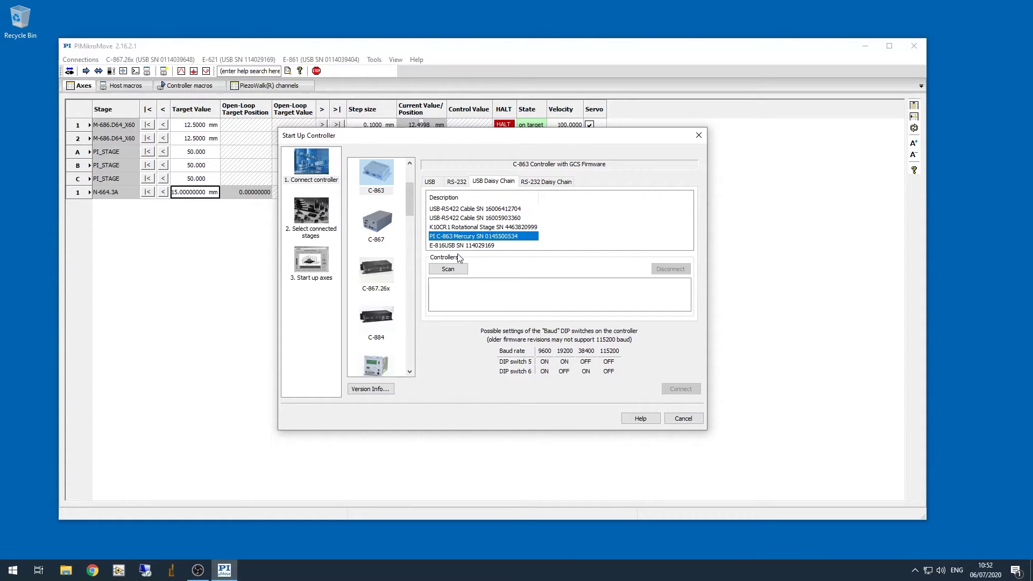
pyautogui.click(449, 269)
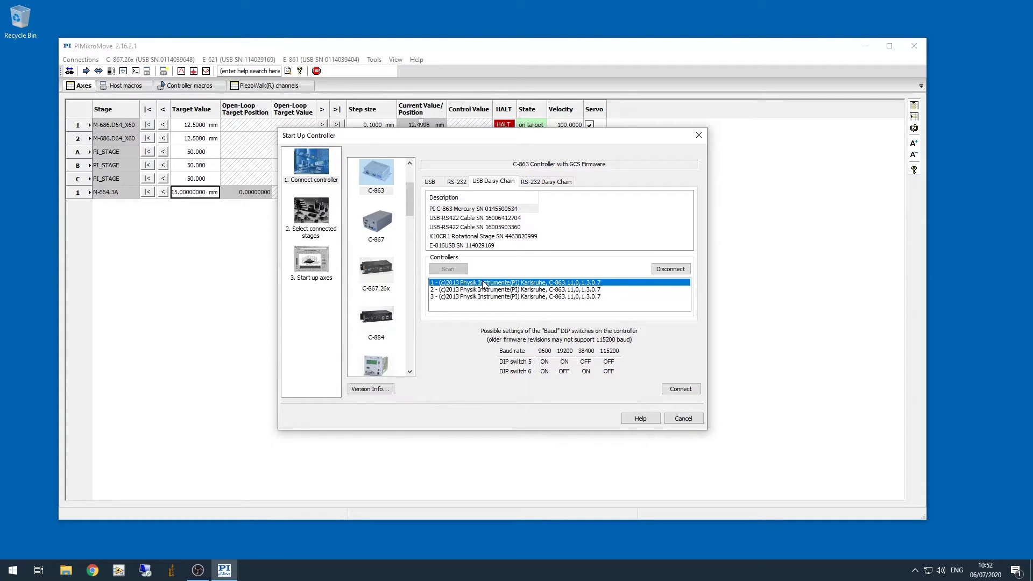
# Connect the first chained C-863 and define its M-227.10 axis absolute position as 5
pyautogui.click(684, 391)
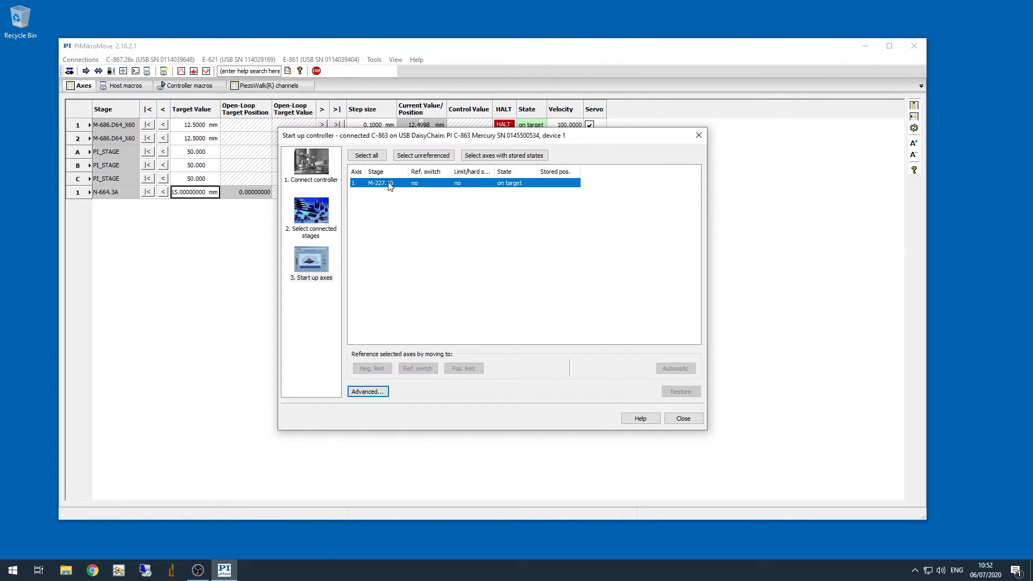
pyautogui.click(383, 392)
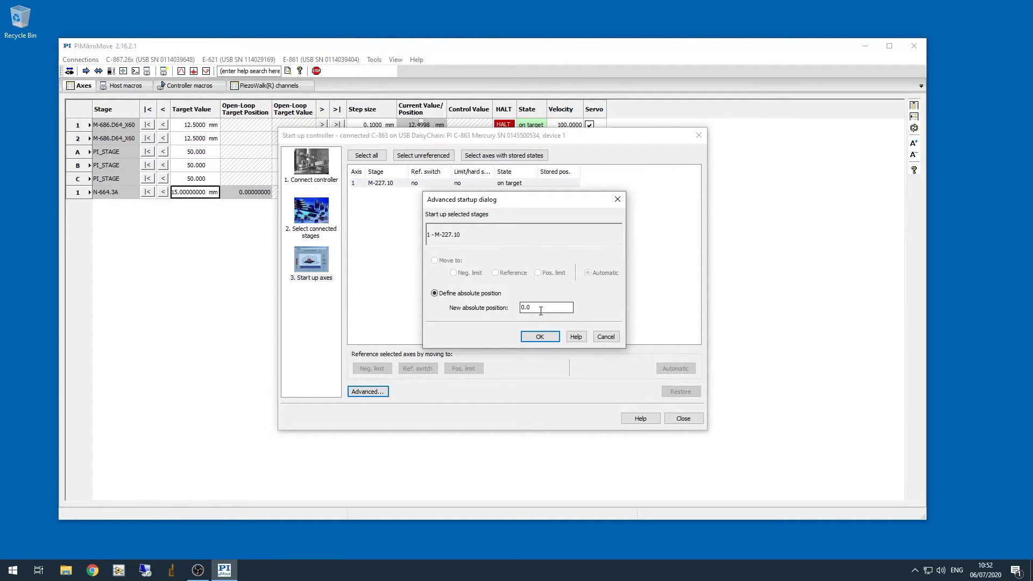
pyautogui.write('5')
pyautogui.press('Return')
pyautogui.click(599, 312)
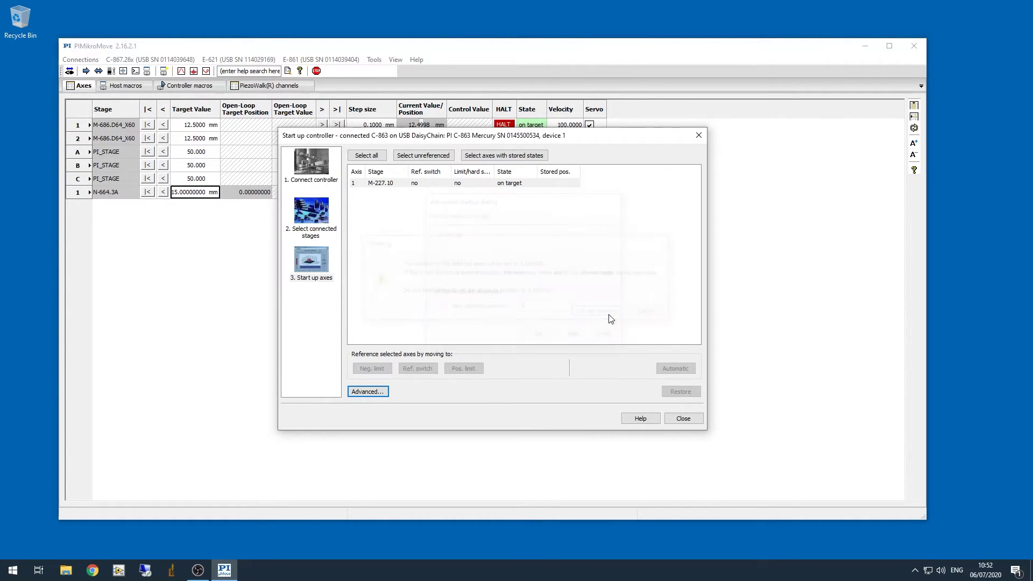
pyautogui.click(683, 418)
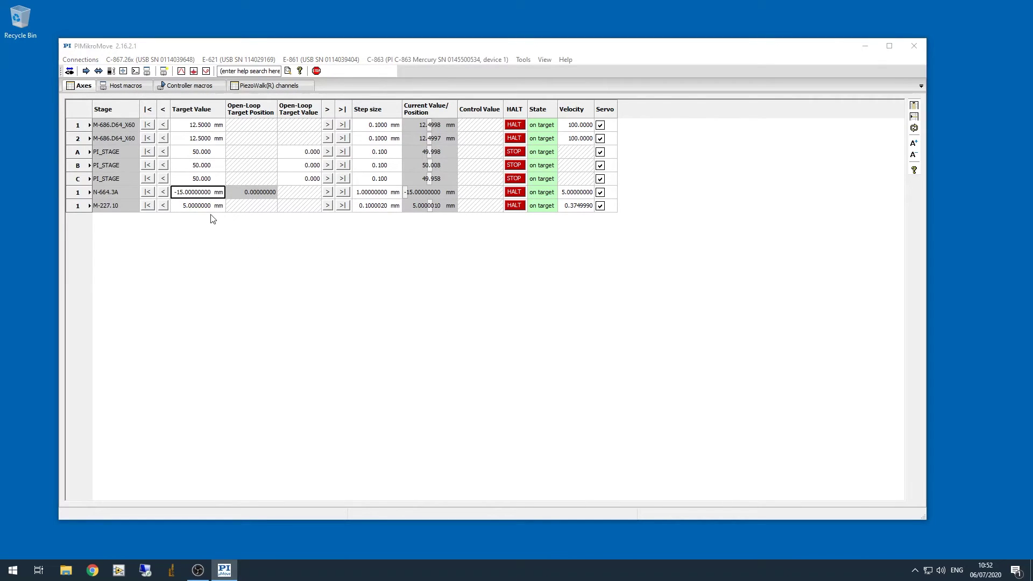
# Set up a new connection to the second daisy-chained C-863 controller
pyautogui.click(84, 59)
pyautogui.click(76, 72)
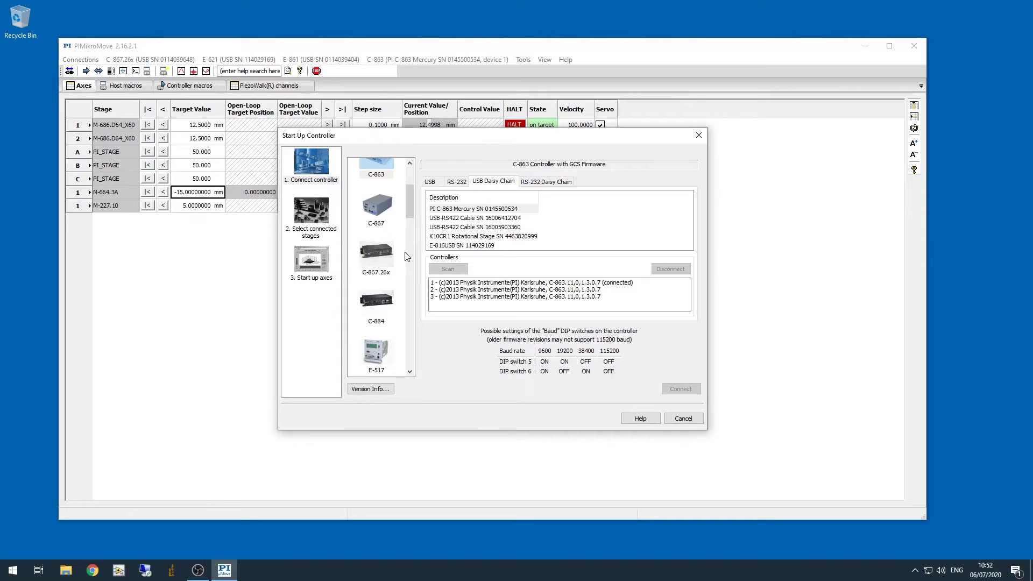
pyautogui.click(580, 284)
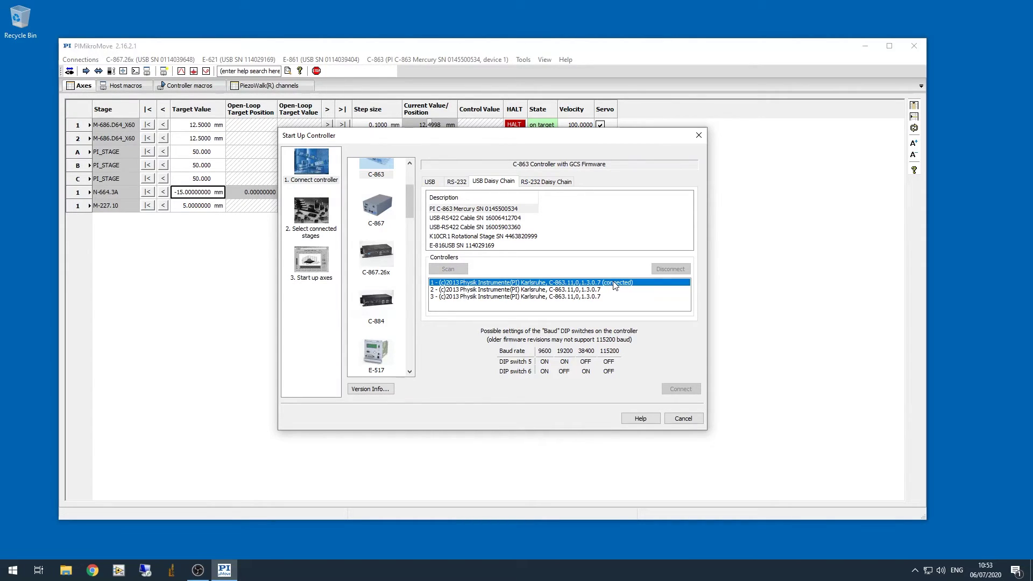
pyautogui.click(590, 292)
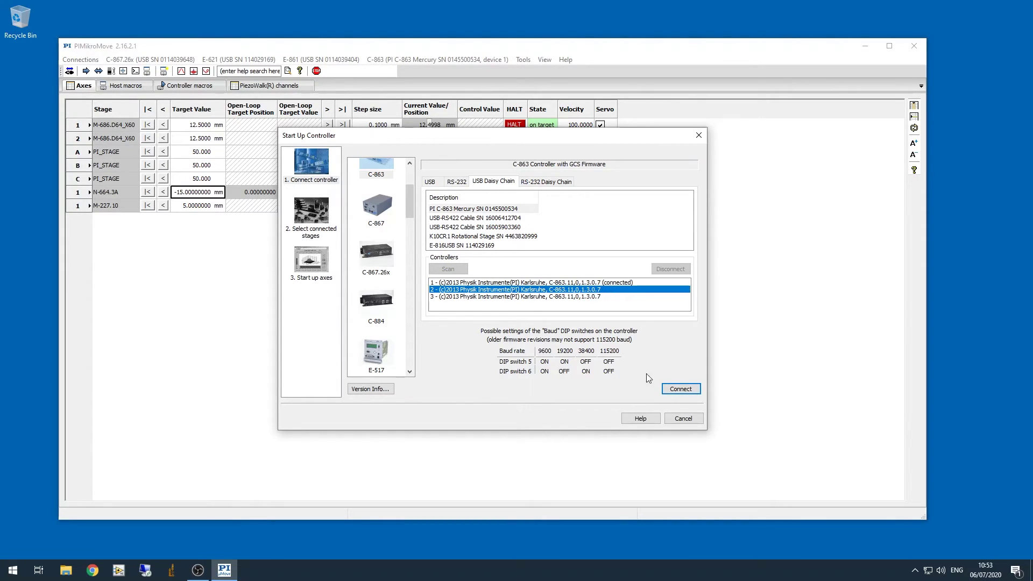
pyautogui.click(671, 393)
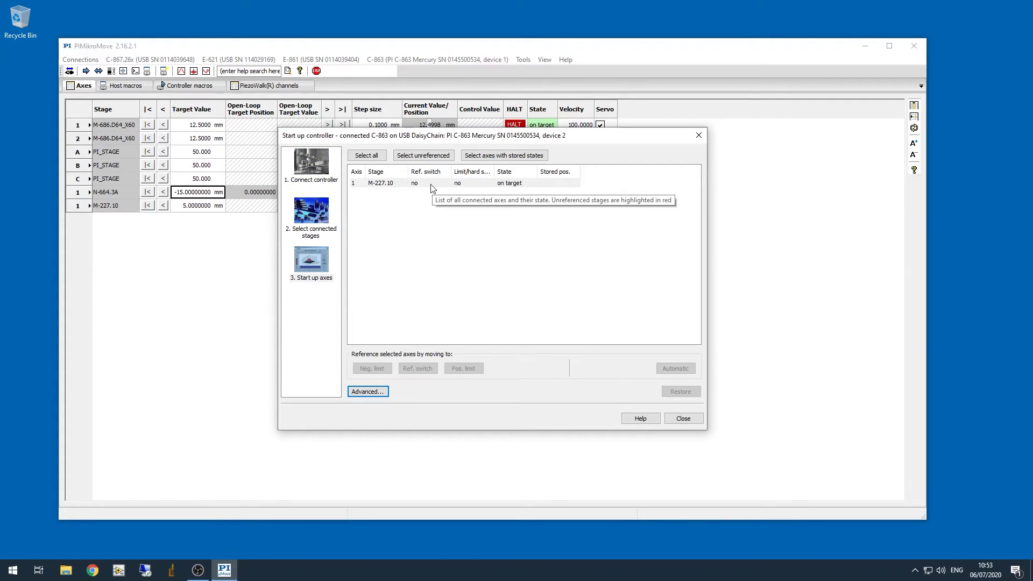
# Define device 2's M-227.10 axis absolute position as 5 and finish startup
pyautogui.click(431, 184)
pyautogui.click(368, 391)
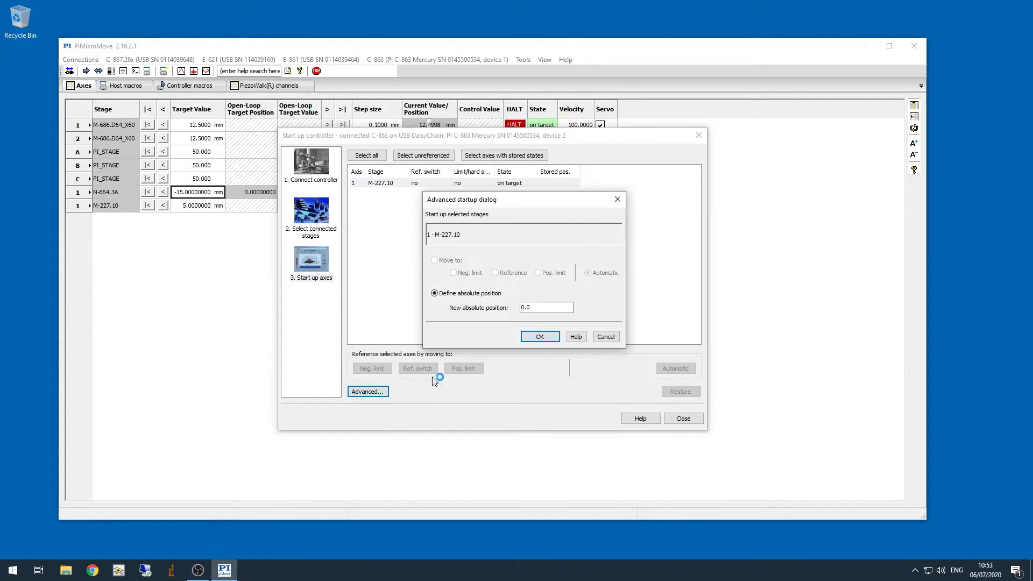
pyautogui.doubleClick(531, 309)
pyautogui.write('5')
pyautogui.press('Return')
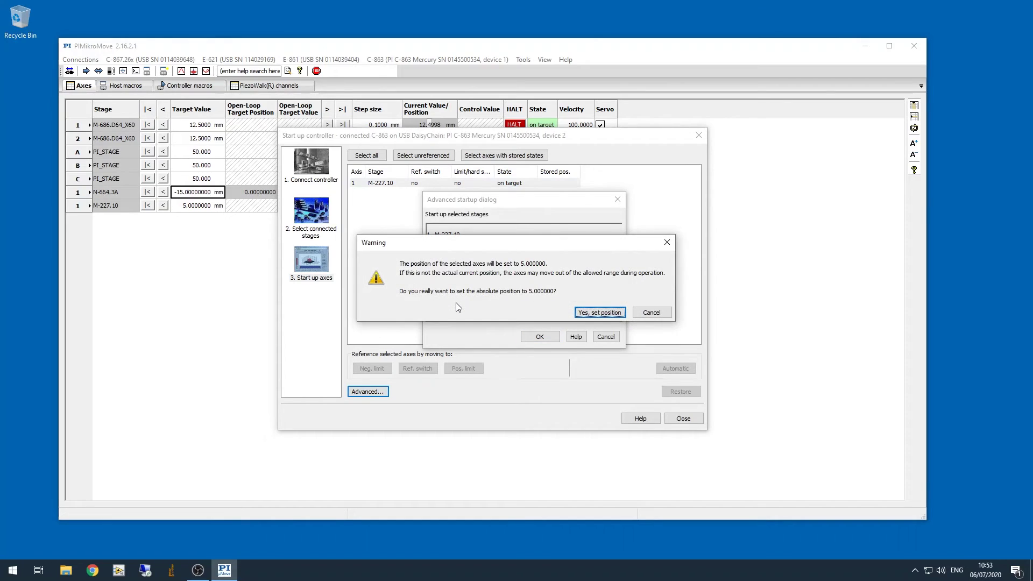
pyautogui.click(603, 316)
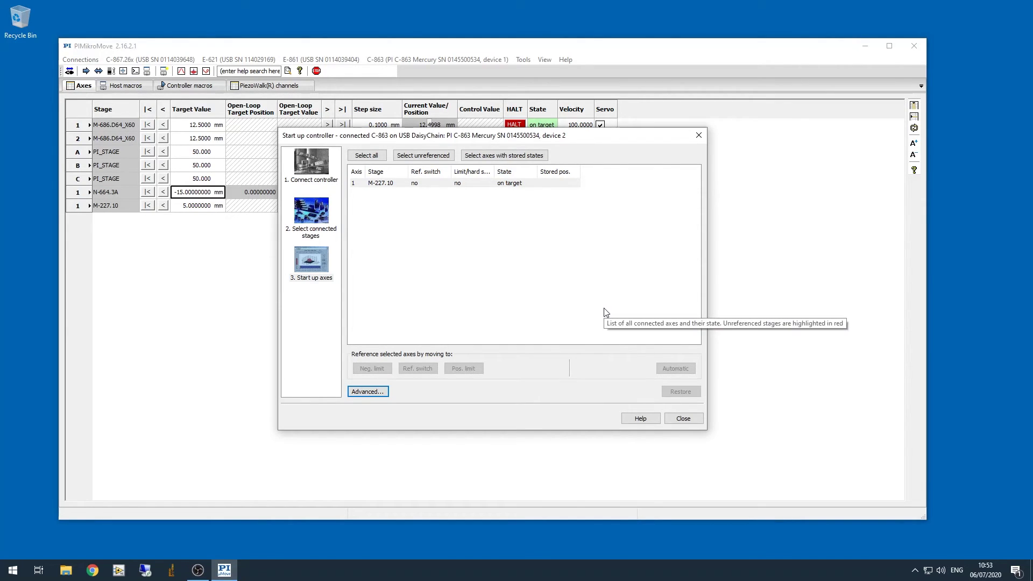
pyautogui.click(687, 420)
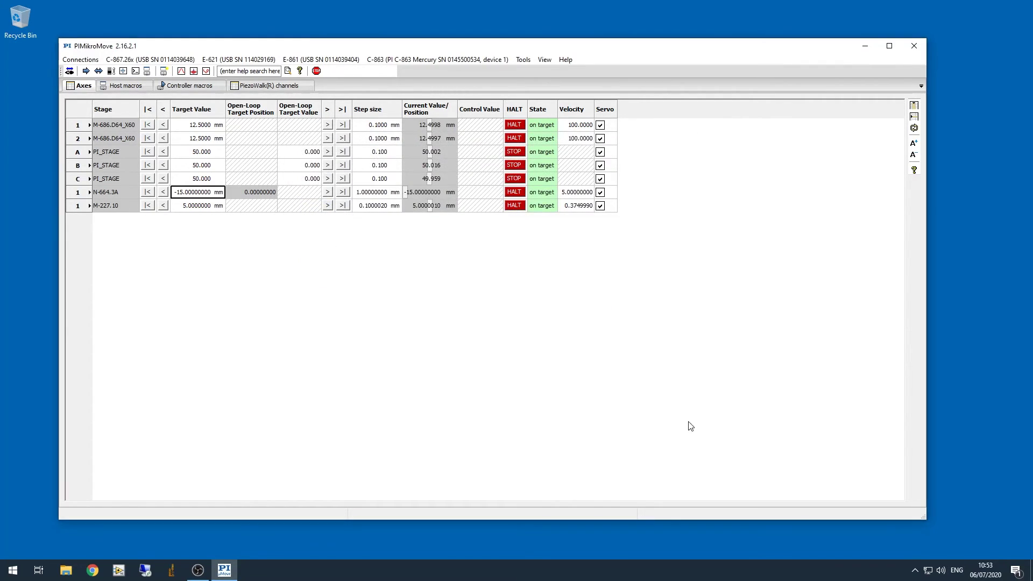
# Set up a new connection to the third daisy-chained C-863 controller
pyautogui.click(80, 60)
pyautogui.click(75, 69)
pyautogui.click(516, 298)
pyautogui.click(680, 388)
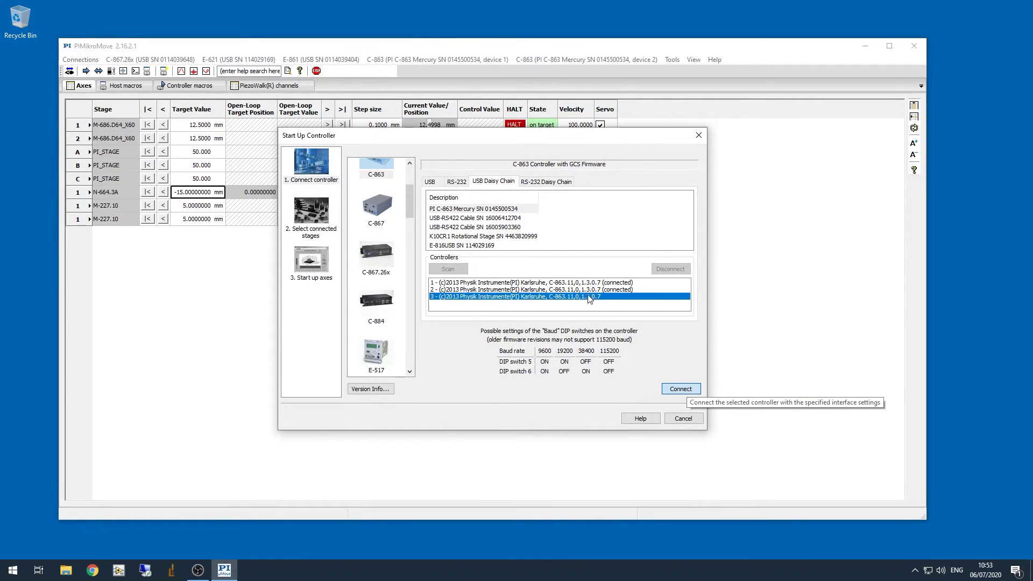
# Define device 3's M-227.10 axis position as 5 and finish startup
pyautogui.click(414, 186)
pyautogui.click(383, 397)
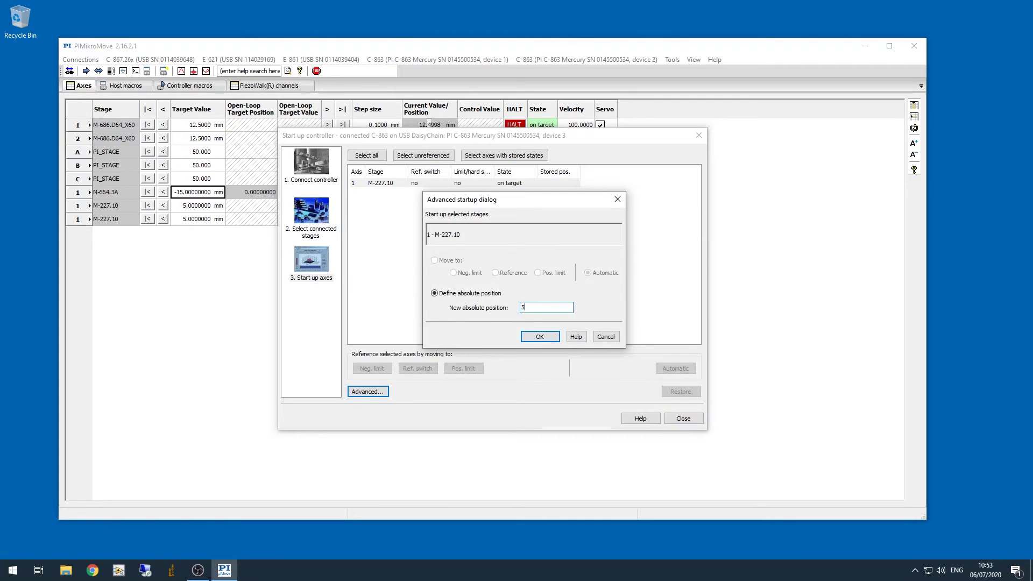
pyautogui.click(599, 335)
pyautogui.click(681, 418)
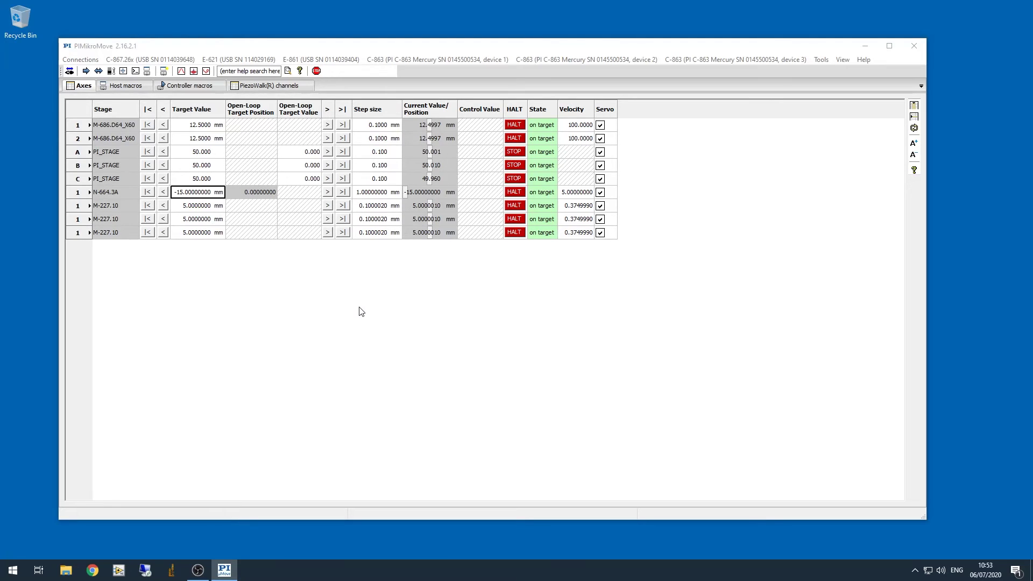
# Open Move multiple axes and exclude both M-686.D64_X60 axes from the group
pyautogui.click(821, 60)
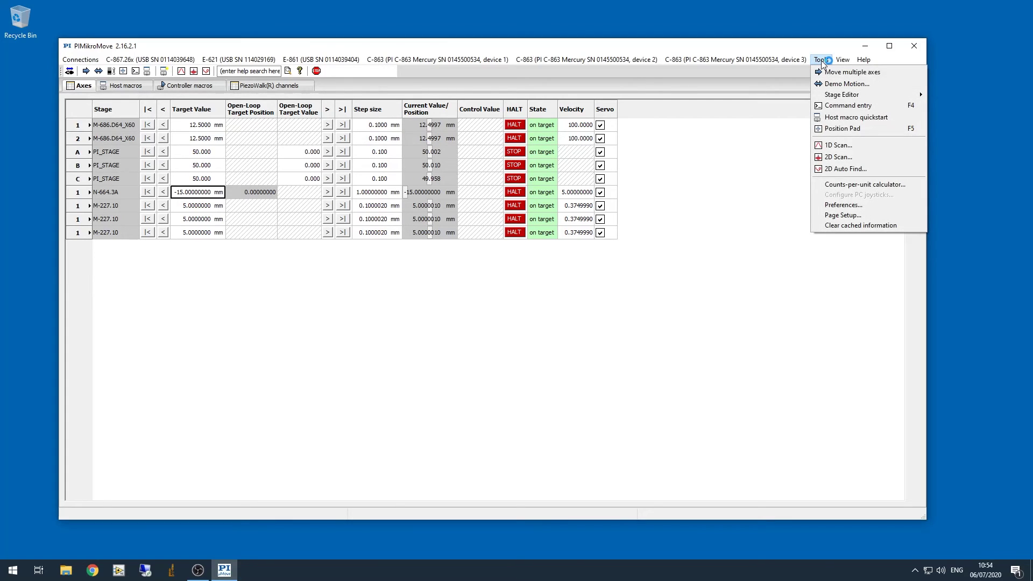
pyautogui.click(824, 71)
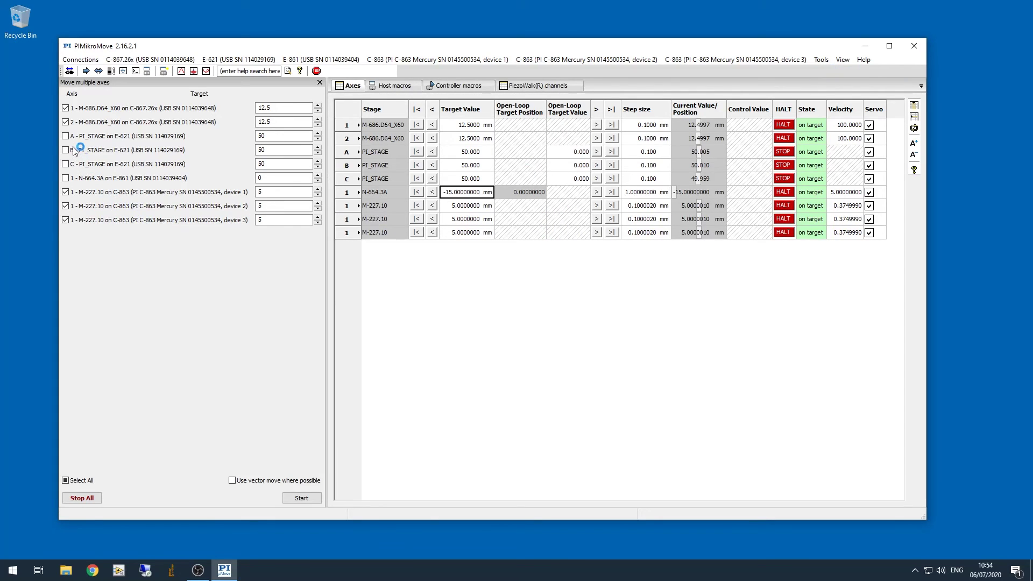
pyautogui.click(66, 122)
pyautogui.click(65, 108)
# Move all three M-227.10 axes together to a target of 6
pyautogui.moveTo(286, 192); pyautogui.dragTo(203, 195)
pyautogui.write('6')
pyautogui.press('Tab')
pyautogui.write('6')
pyautogui.press('Tab')
pyautogui.write('6')
pyautogui.press('Return')
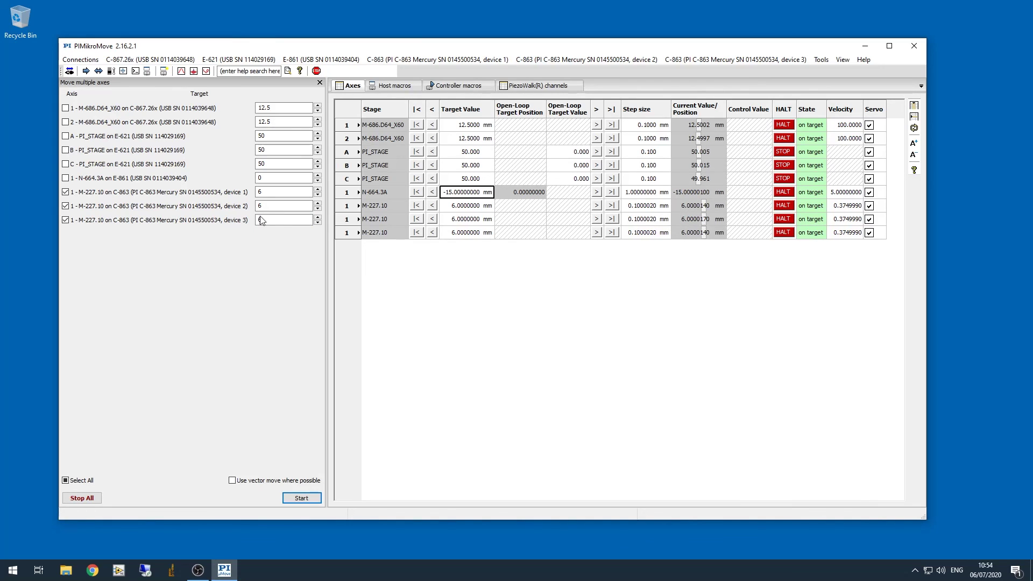
# Set the three M-227.10 targets back to 5 and start the move
pyautogui.doubleClick(273, 193)
pyautogui.write('5')
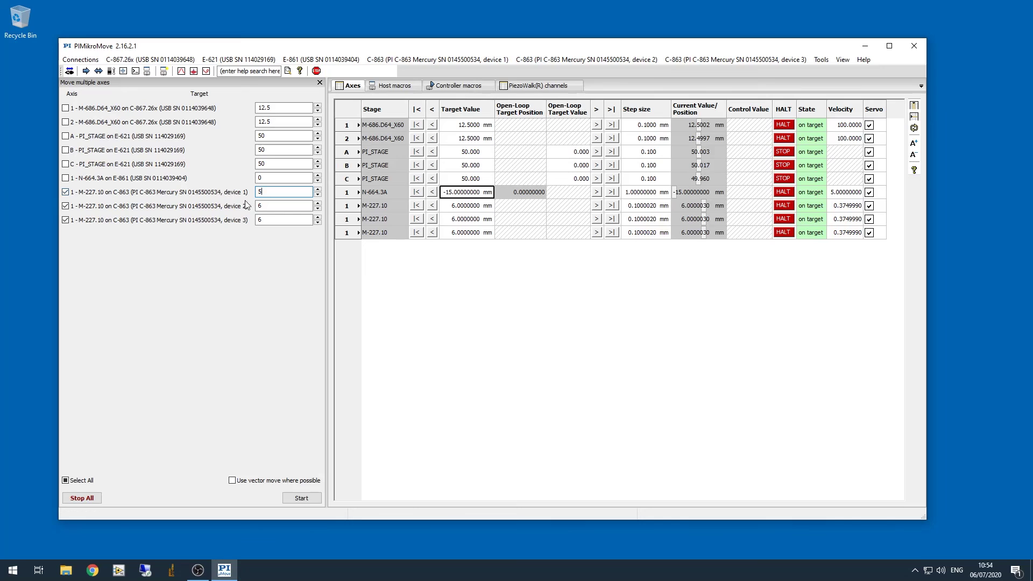
pyautogui.doubleClick(266, 207)
pyautogui.write('5')
pyautogui.doubleClick(264, 219)
pyautogui.write('5')
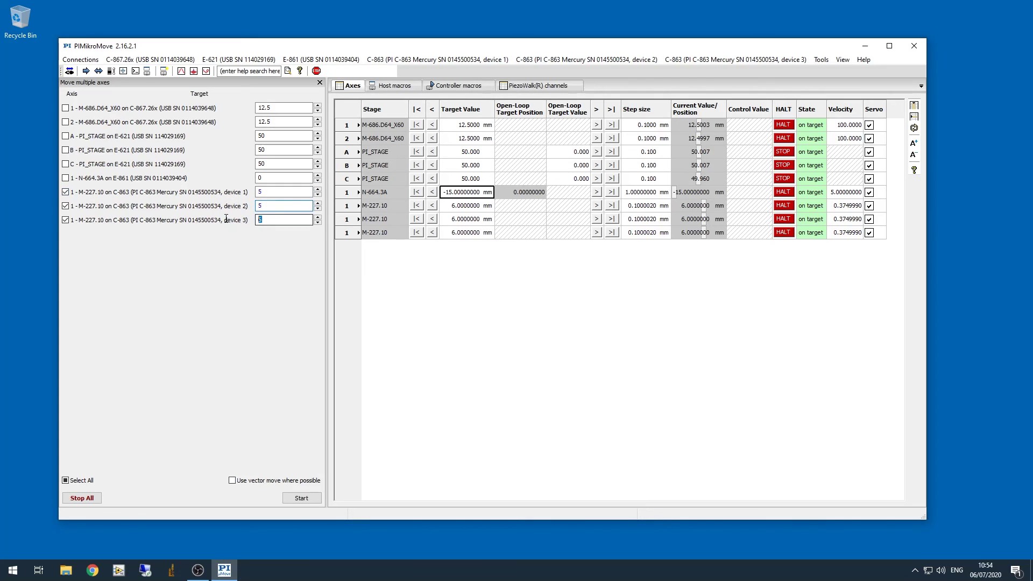
pyautogui.write('5')
pyautogui.click(295, 499)
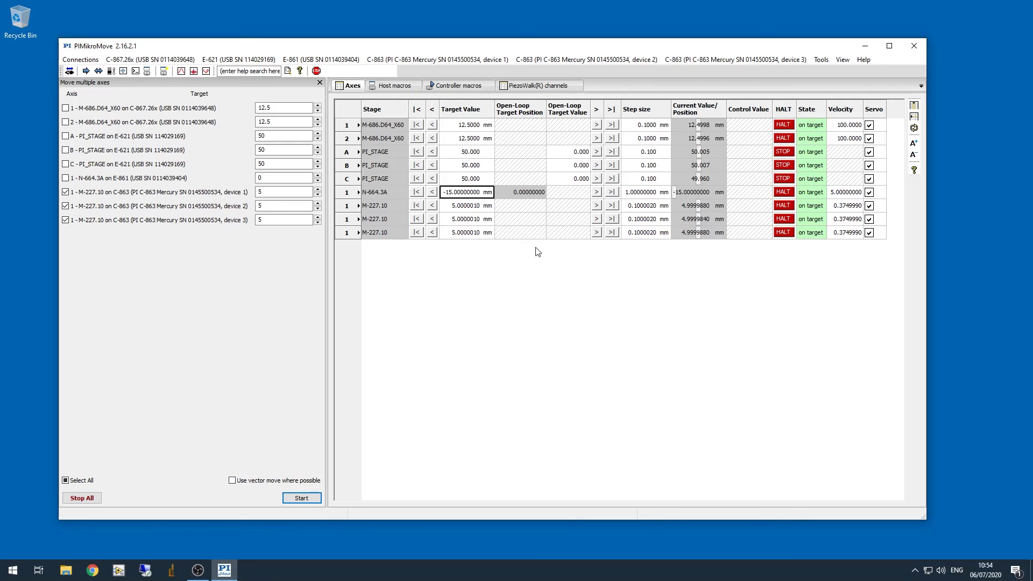
pyautogui.doubleClick(461, 208)
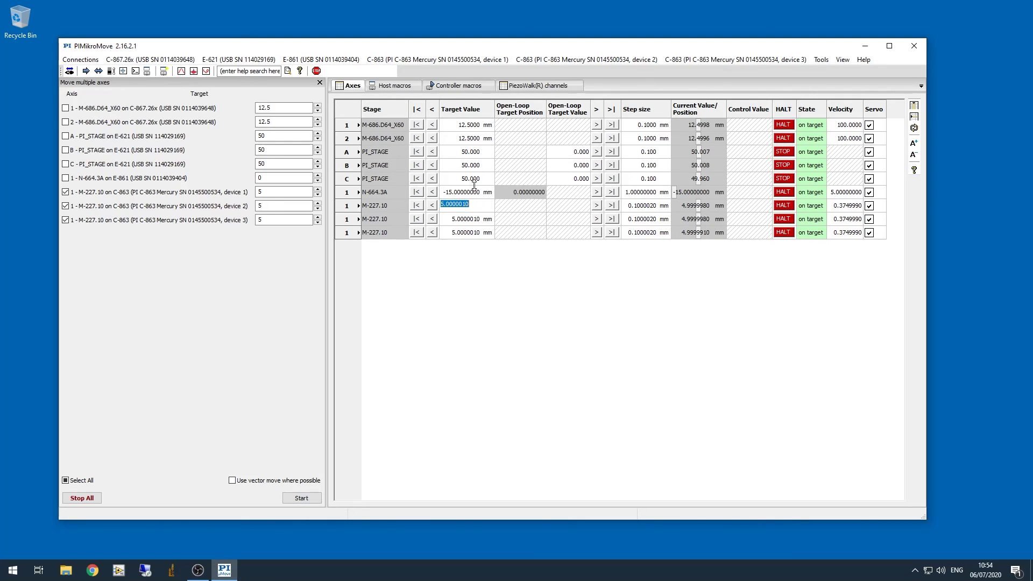